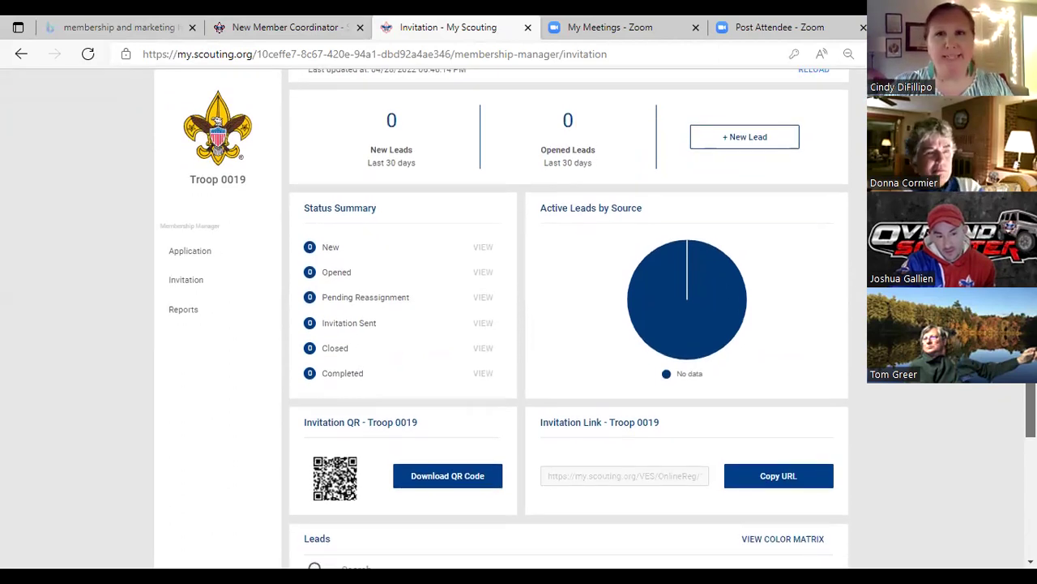
{"action": "scroll", "coordinate": [567, 316], "scroll_direction": "down", "scroll_amount": 1}
{"action": "scroll", "coordinate": [567, 317], "scroll_direction": "down", "scroll_amount": 1}
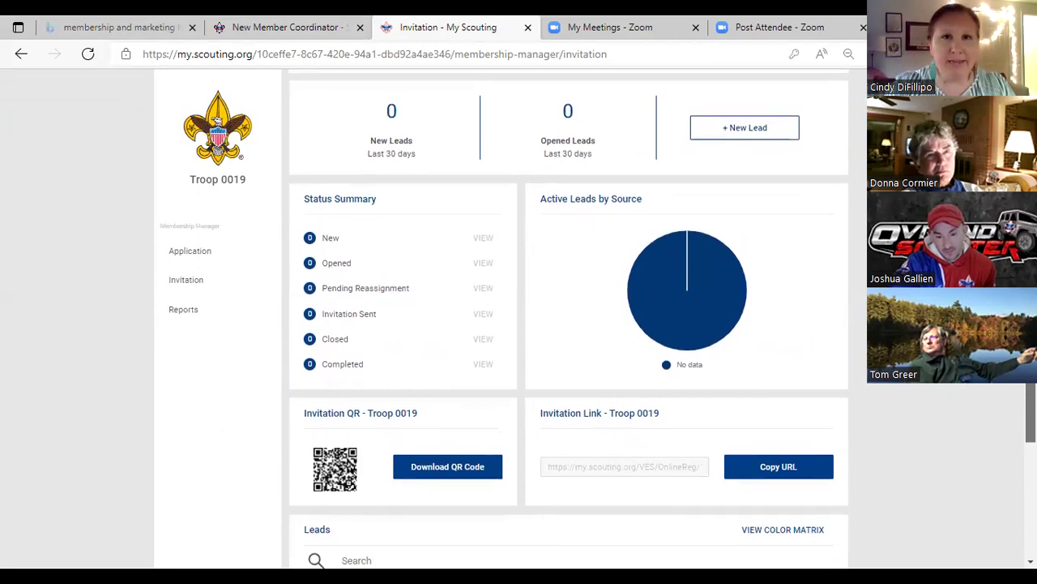
{"action": "scroll", "coordinate": [519, 316], "scroll_direction": "up", "scroll_amount": 2}
{"action": "scroll", "coordinate": [519, 317], "scroll_direction": "up", "scroll_amount": 1}
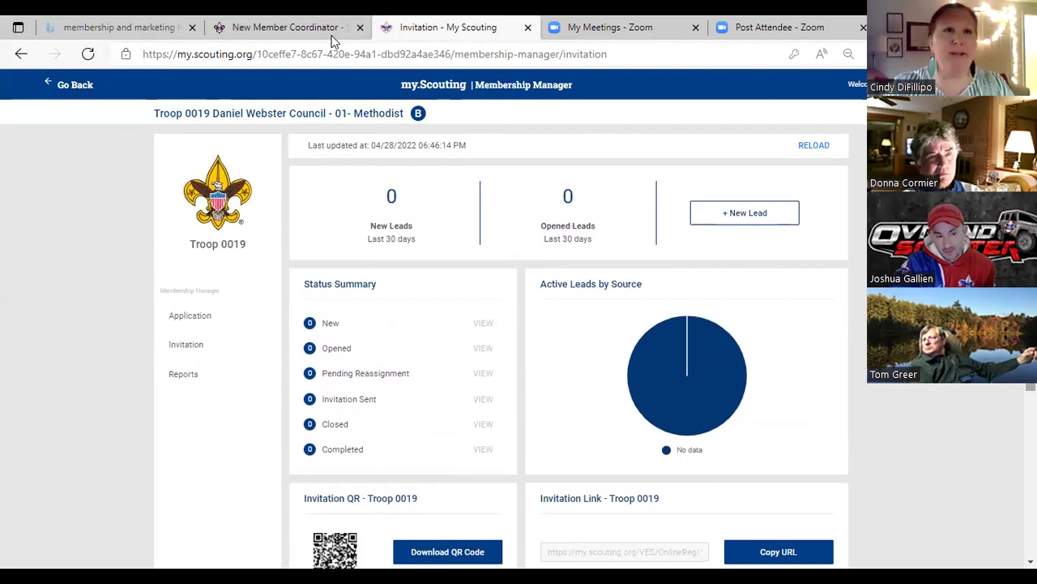
- Leave Membership Manager, log back in to my.Scouting with the prefilled credentials, and reload the legacy dashboard
{"action": "left_click", "coordinate": [74, 85]}
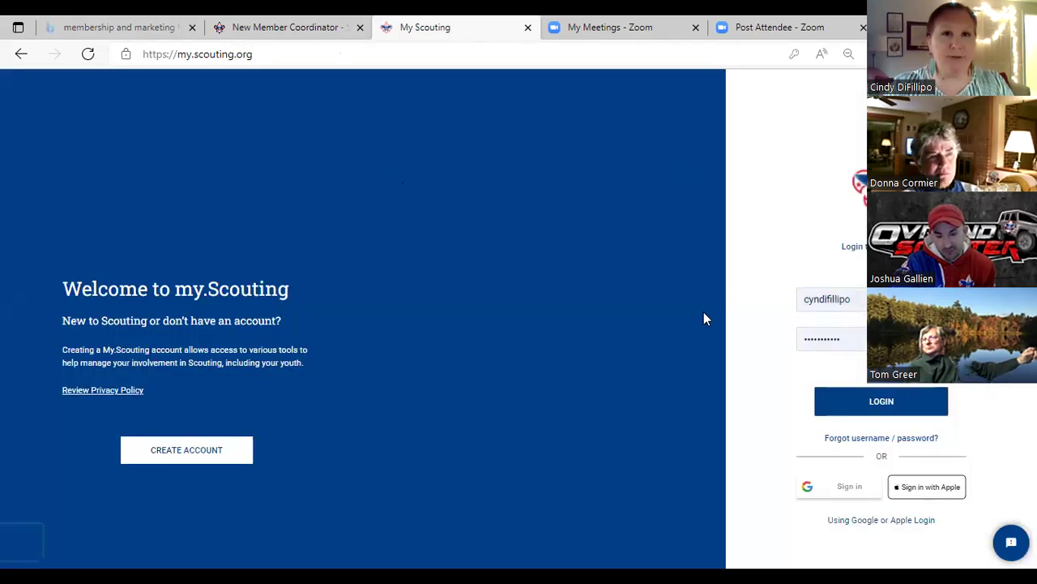
{"action": "left_click", "coordinate": [824, 407]}
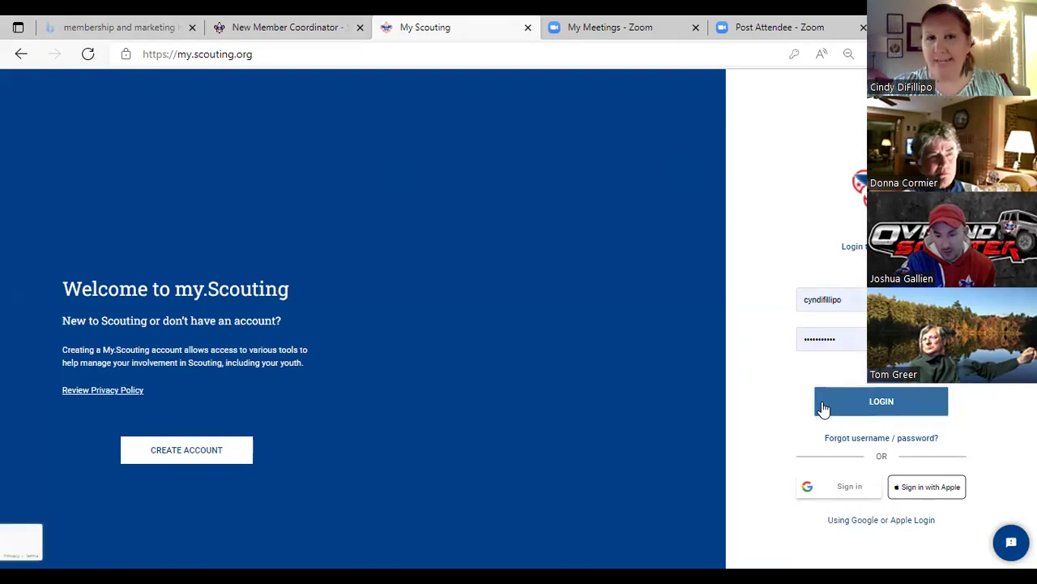
{"action": "left_click", "coordinate": [823, 407]}
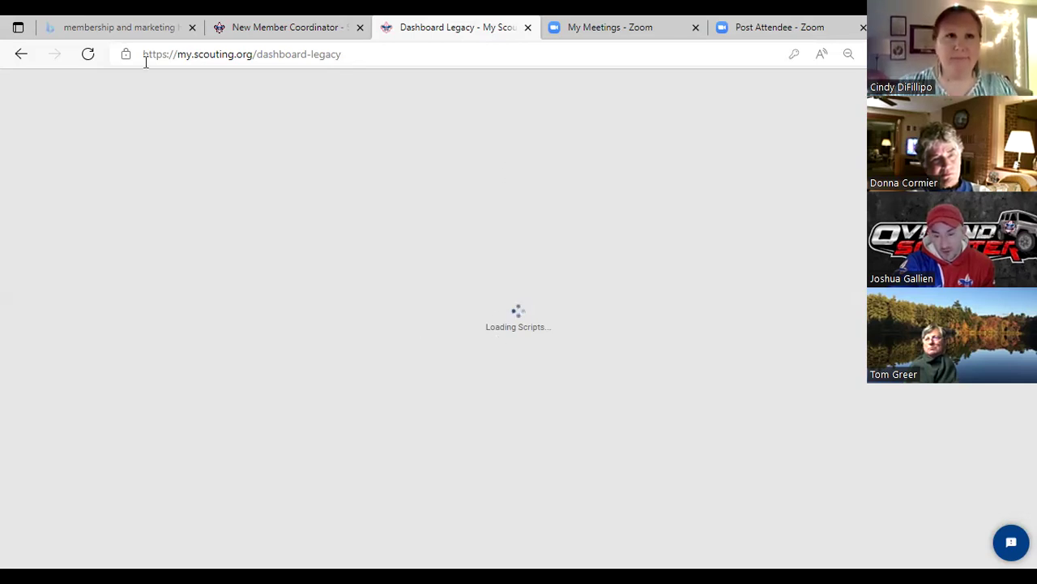
{"action": "left_click", "coordinate": [87, 55]}
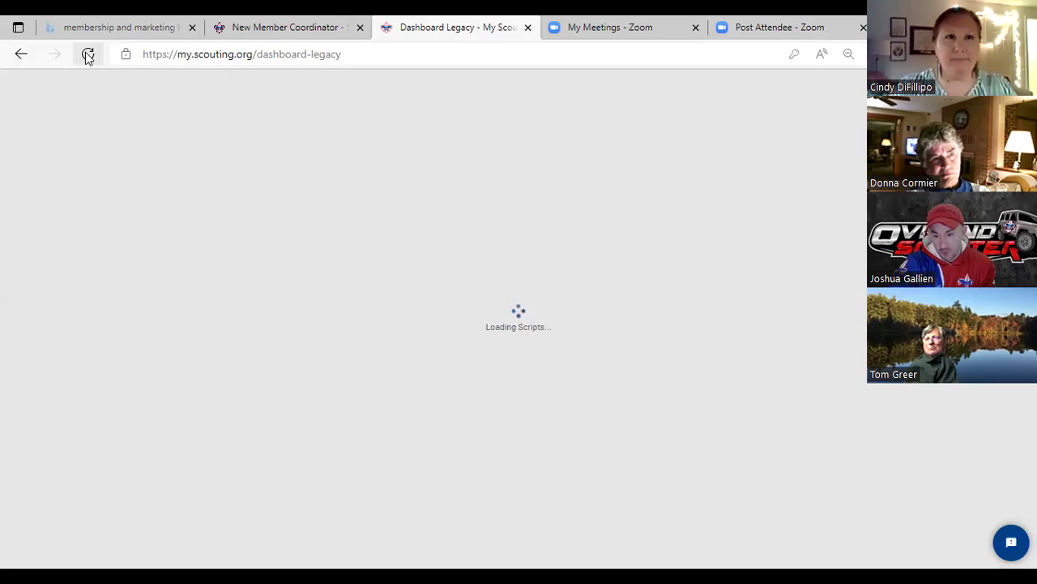
{"action": "left_click", "coordinate": [87, 55]}
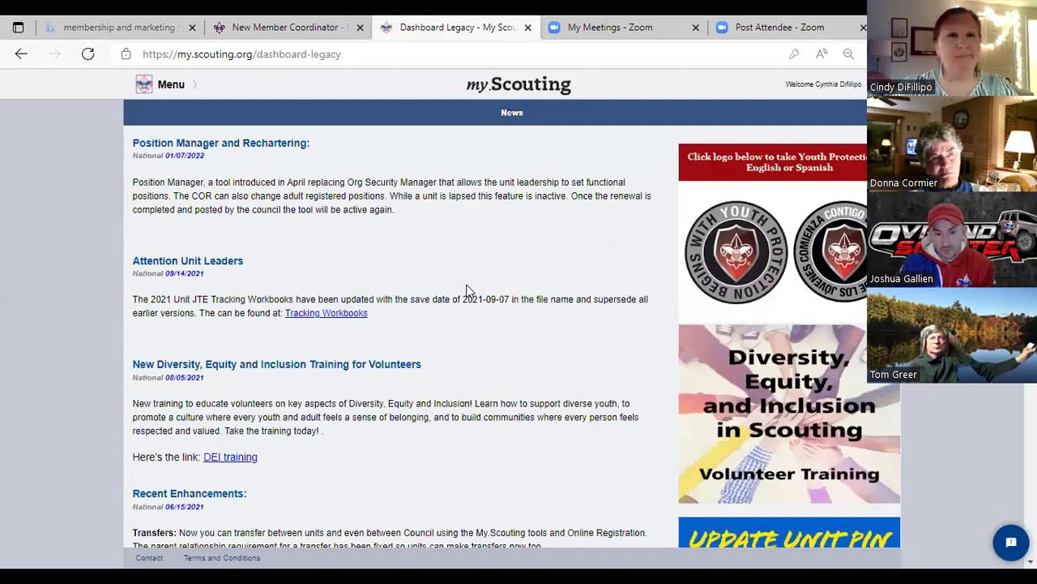
- Open Invitation Manager for Troop 0019 - Arrowhead 01
{"action": "left_click", "coordinate": [162, 91]}
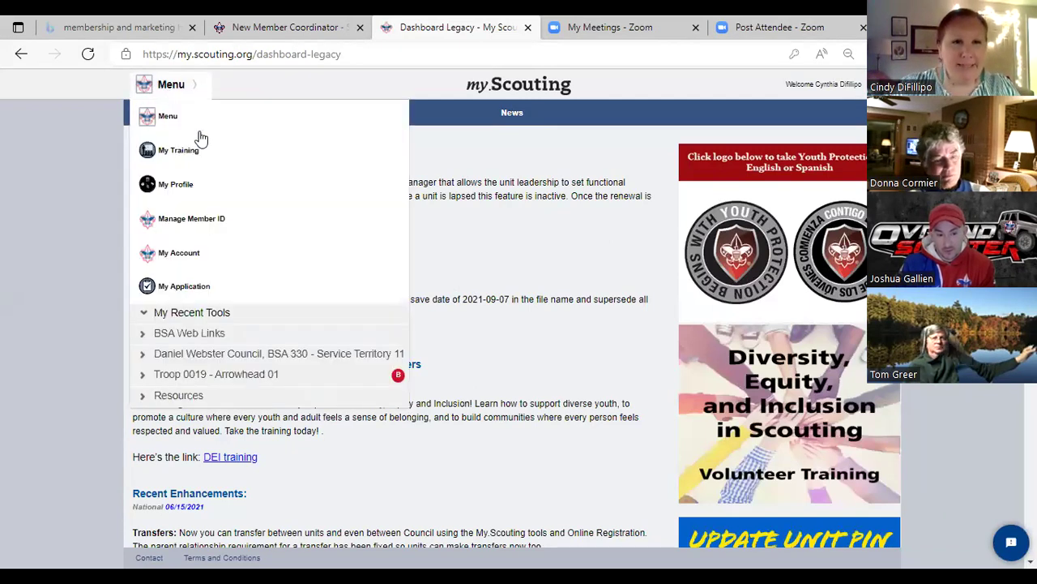
{"action": "left_click", "coordinate": [240, 380]}
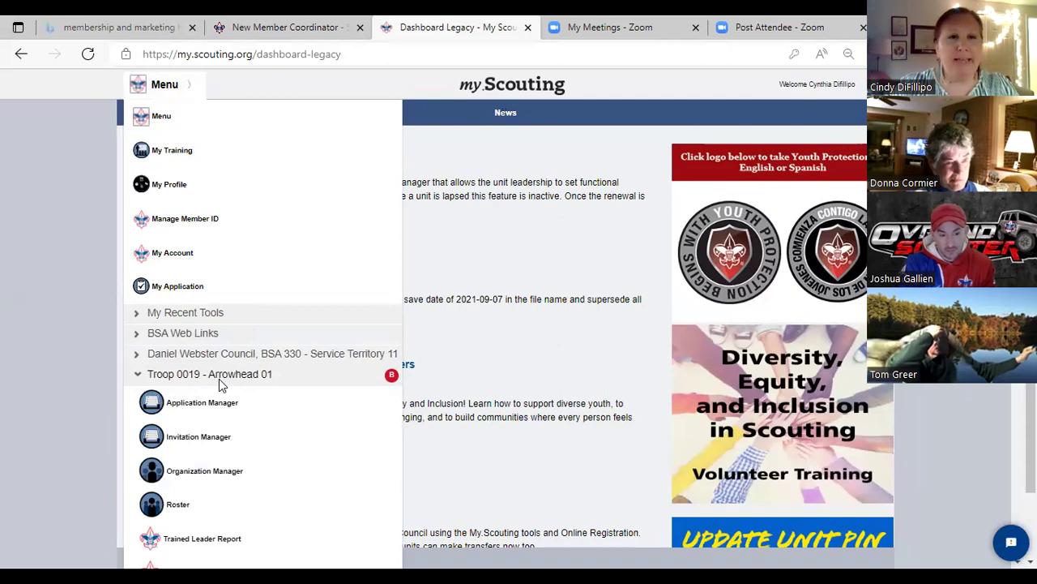
{"action": "left_click", "coordinate": [217, 442]}
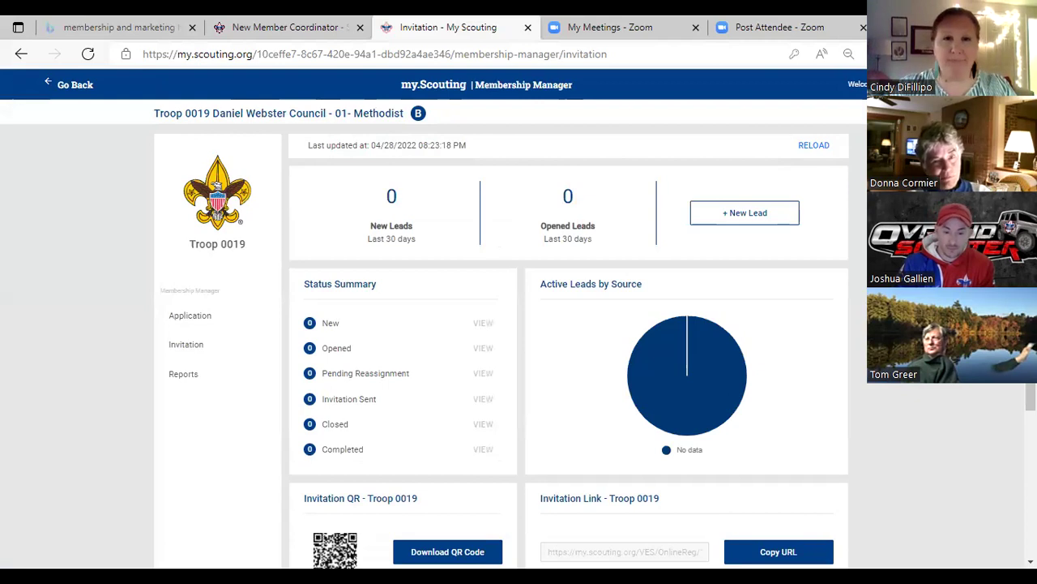
- Examine the troop's invitation dashboard, including the status summary, leads by source, invitation QR code and link, and leads list
{"action": "scroll", "coordinate": [640, 427], "scroll_direction": "down", "scroll_amount": 3}
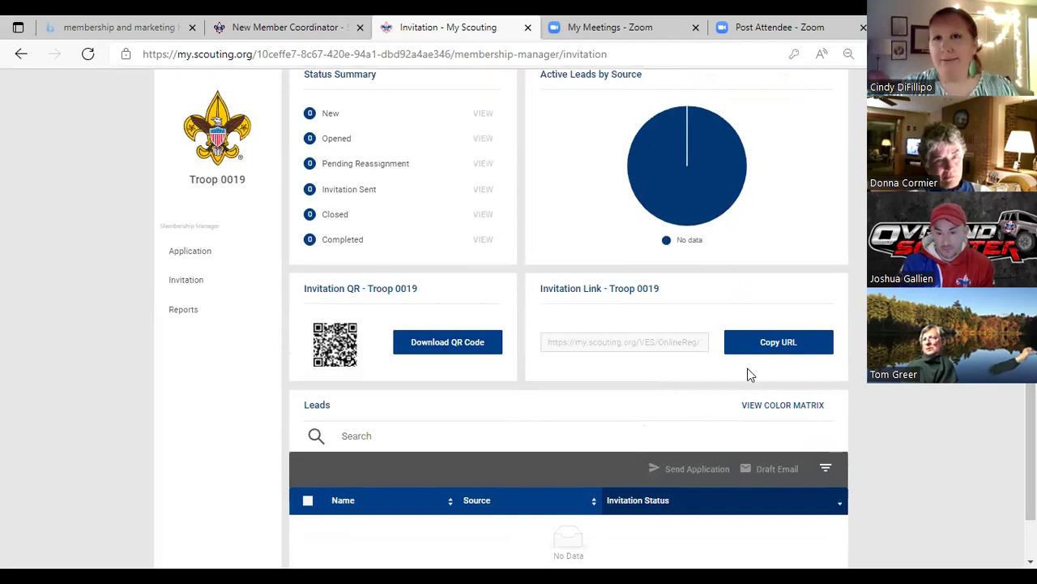
{"action": "scroll", "coordinate": [778, 365], "scroll_direction": "up", "scroll_amount": 3}
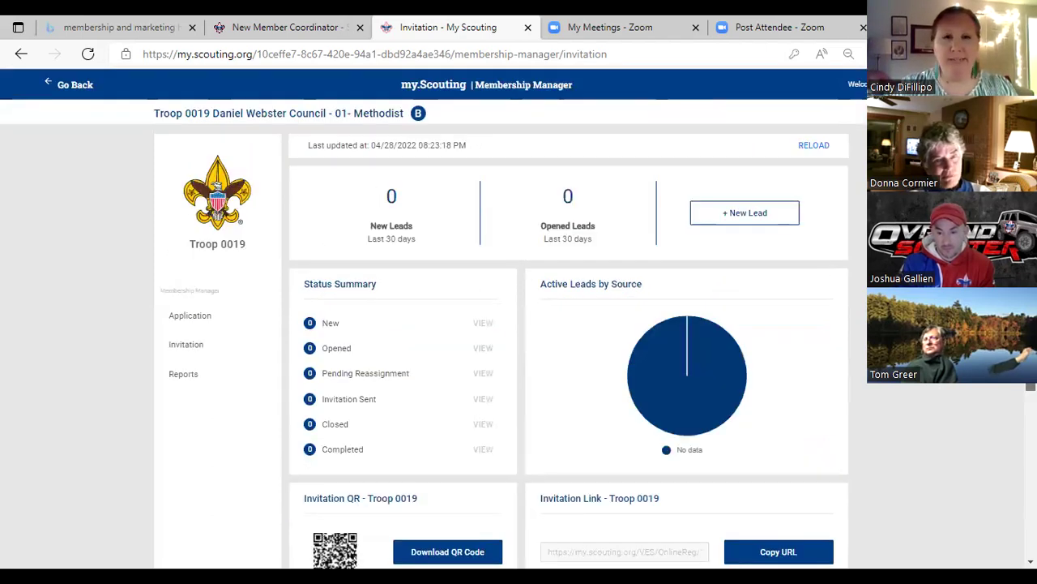
{"action": "scroll", "coordinate": [519, 318], "scroll_direction": "down", "scroll_amount": 1}
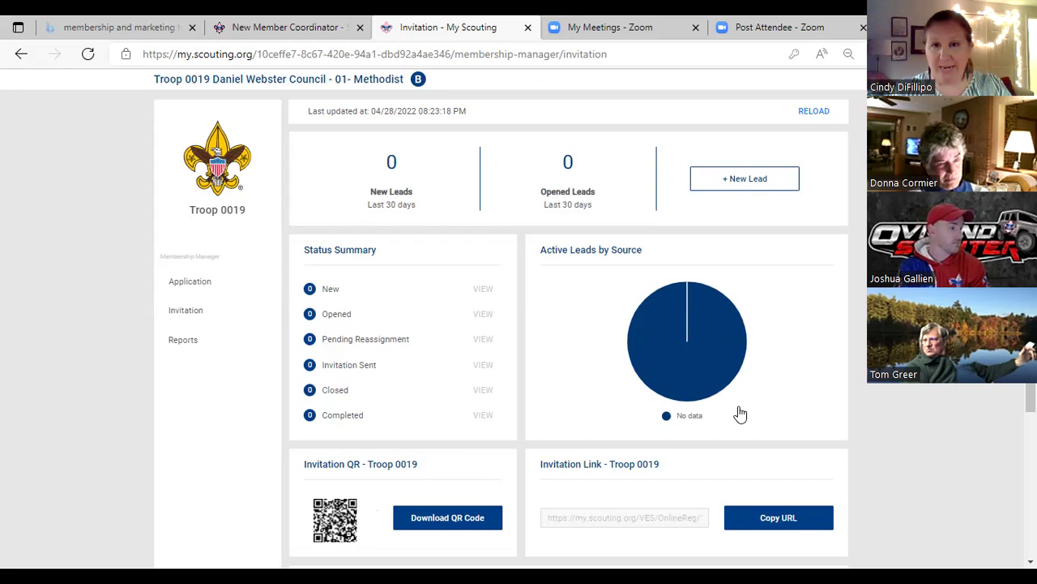
{"action": "scroll", "coordinate": [697, 421], "scroll_direction": "down", "scroll_amount": 2}
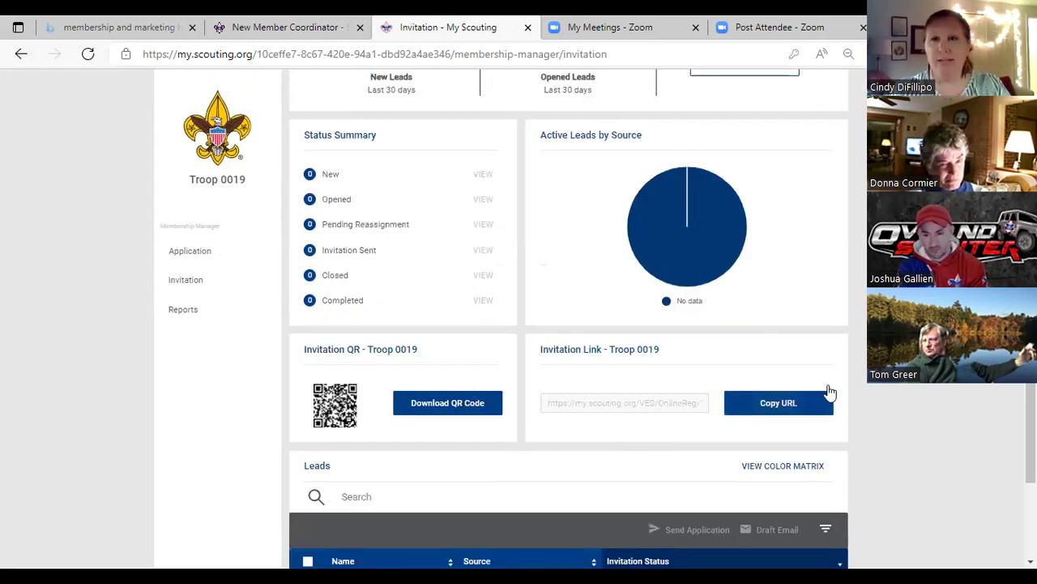
{"action": "scroll", "coordinate": [567, 324], "scroll_direction": "down", "scroll_amount": 1}
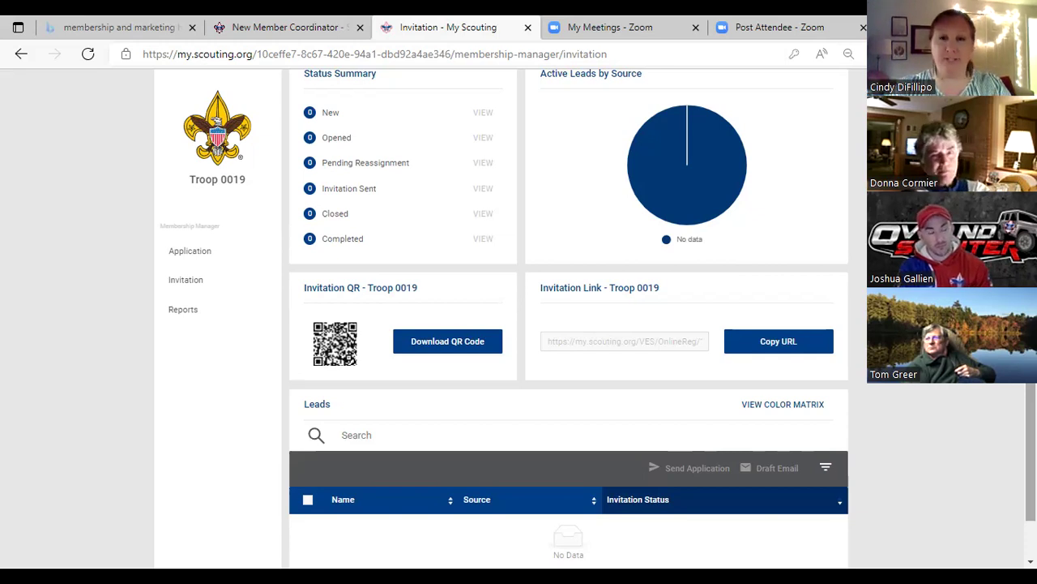
{"action": "scroll", "coordinate": [567, 324], "scroll_direction": "down", "scroll_amount": 2}
{"action": "scroll", "coordinate": [567, 324], "scroll_direction": "up", "scroll_amount": 2}
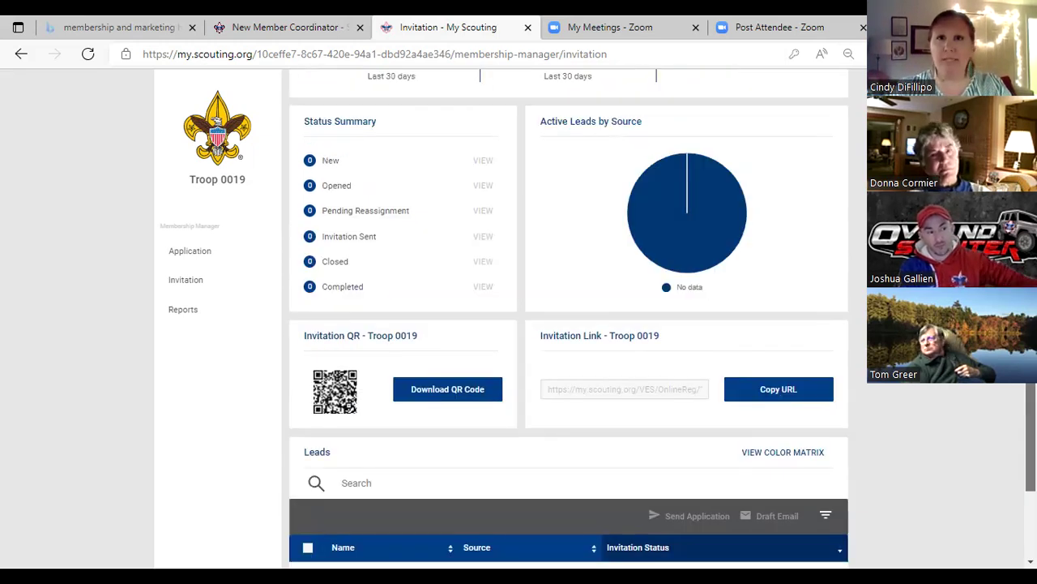
{"action": "scroll", "coordinate": [567, 325], "scroll_direction": "up", "scroll_amount": 3}
{"action": "scroll", "coordinate": [568, 324], "scroll_direction": "down", "scroll_amount": 2}
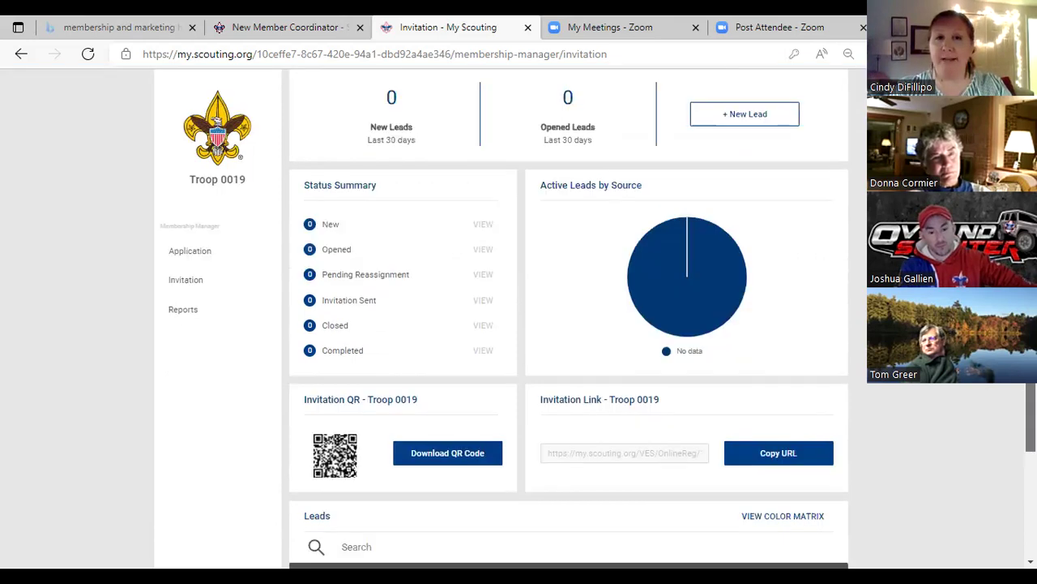
{"action": "scroll", "coordinate": [568, 325], "scroll_direction": "up", "scroll_amount": 1}
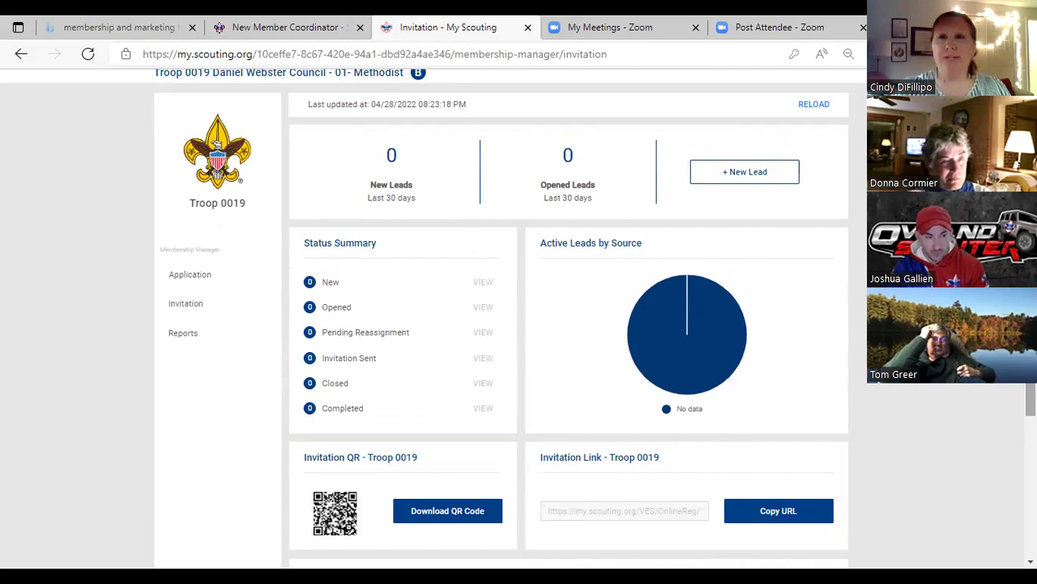
- Open the new lead form, review its lead source and parent/guardian/volunteer fields, and close it without saving
{"action": "left_click", "coordinate": [734, 174]}
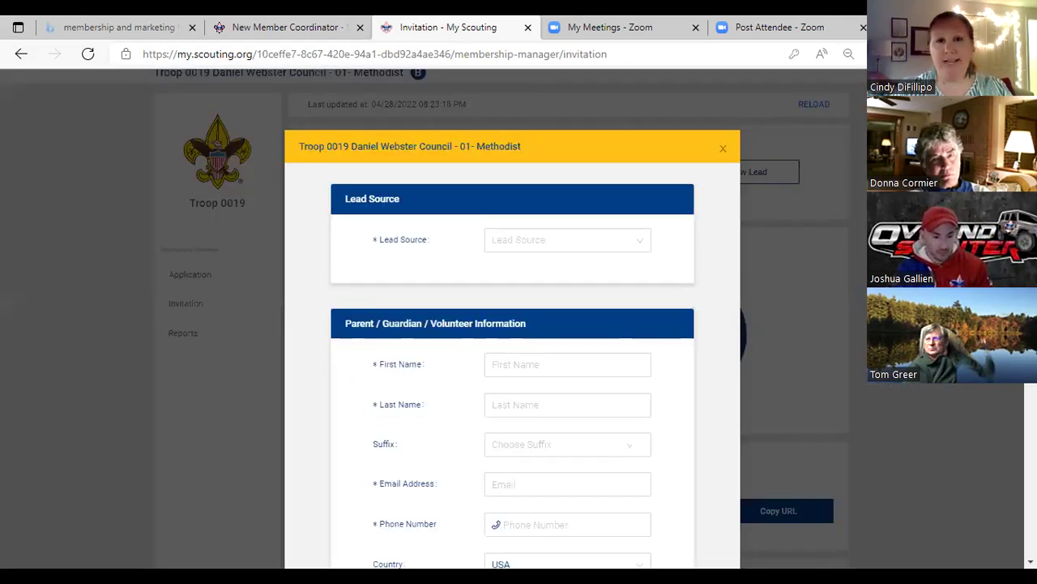
{"action": "scroll", "coordinate": [512, 324], "scroll_direction": "down", "scroll_amount": 1}
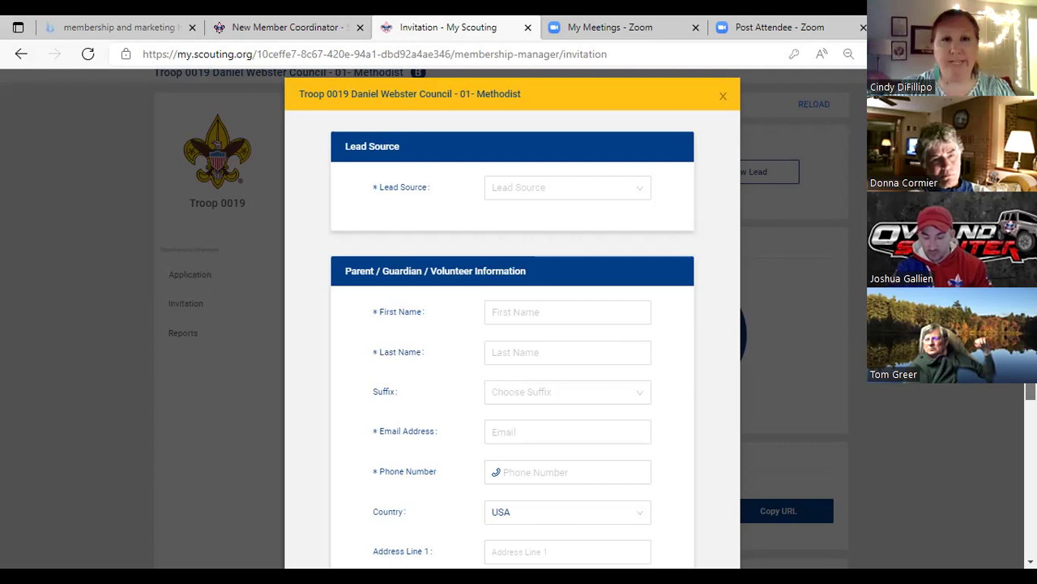
{"action": "scroll", "coordinate": [513, 325], "scroll_direction": "down", "scroll_amount": 3}
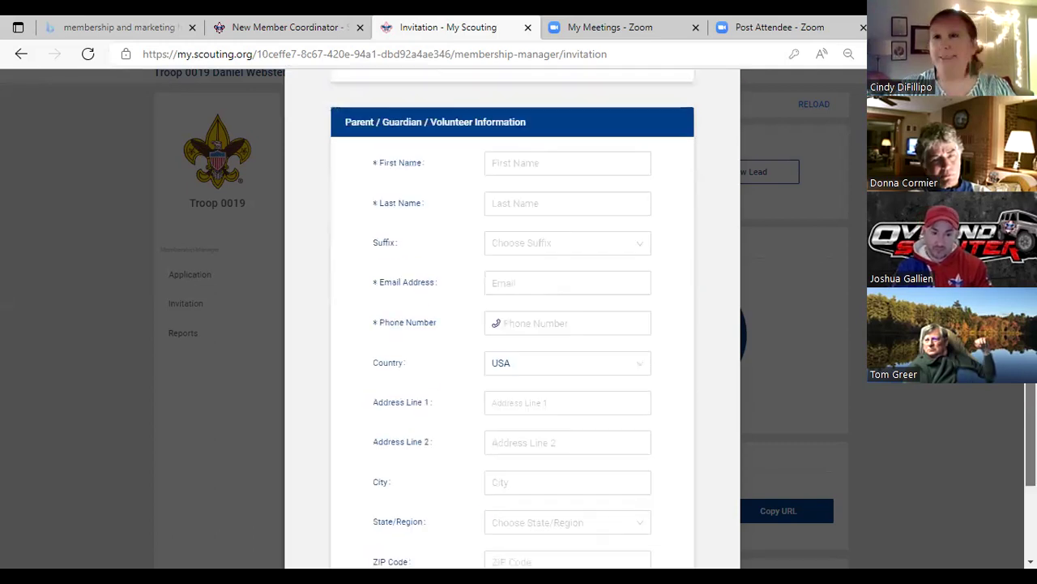
{"action": "scroll", "coordinate": [512, 324], "scroll_direction": "down", "scroll_amount": 2}
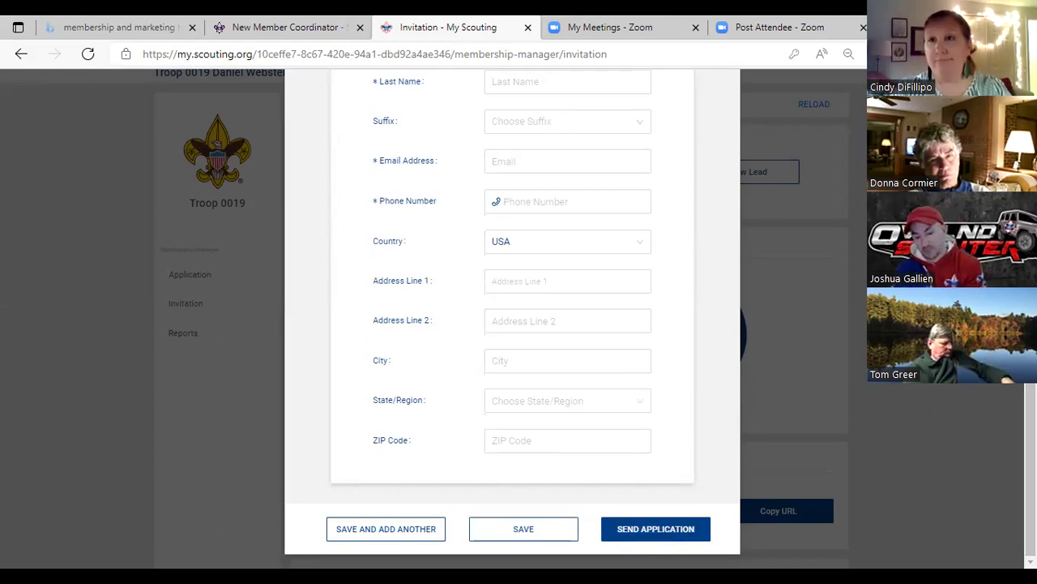
{"action": "scroll", "coordinate": [512, 317], "scroll_direction": "up", "scroll_amount": 5}
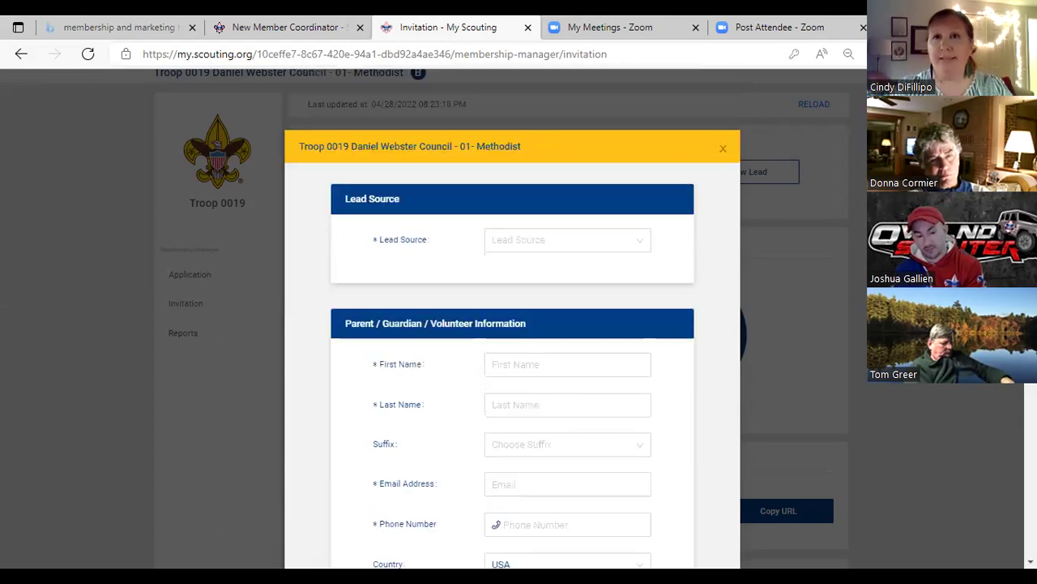
{"action": "left_click", "coordinate": [723, 150]}
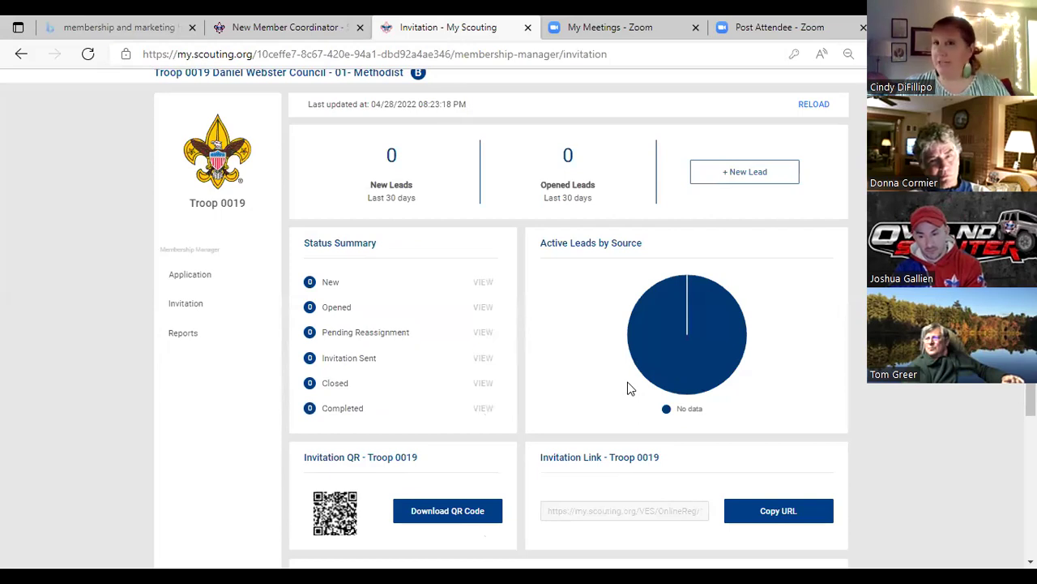
- Open the troop's Application page and examine its application totals, pending summary, alerts and application status list
{"action": "left_click", "coordinate": [209, 276]}
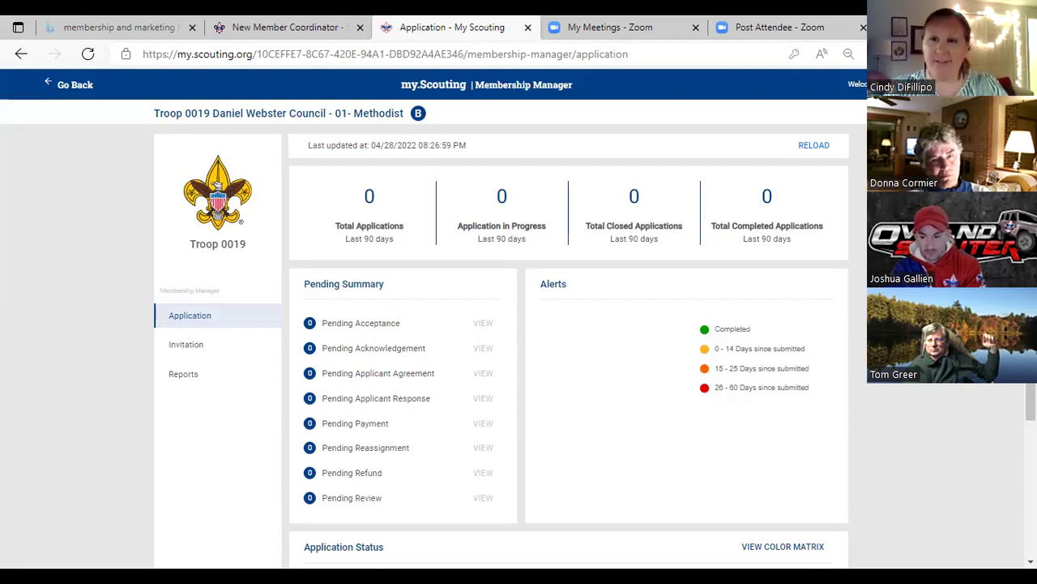
{"action": "scroll", "coordinate": [825, 274], "scroll_direction": "down", "scroll_amount": 1}
{"action": "scroll", "coordinate": [825, 273], "scroll_direction": "up", "scroll_amount": 1}
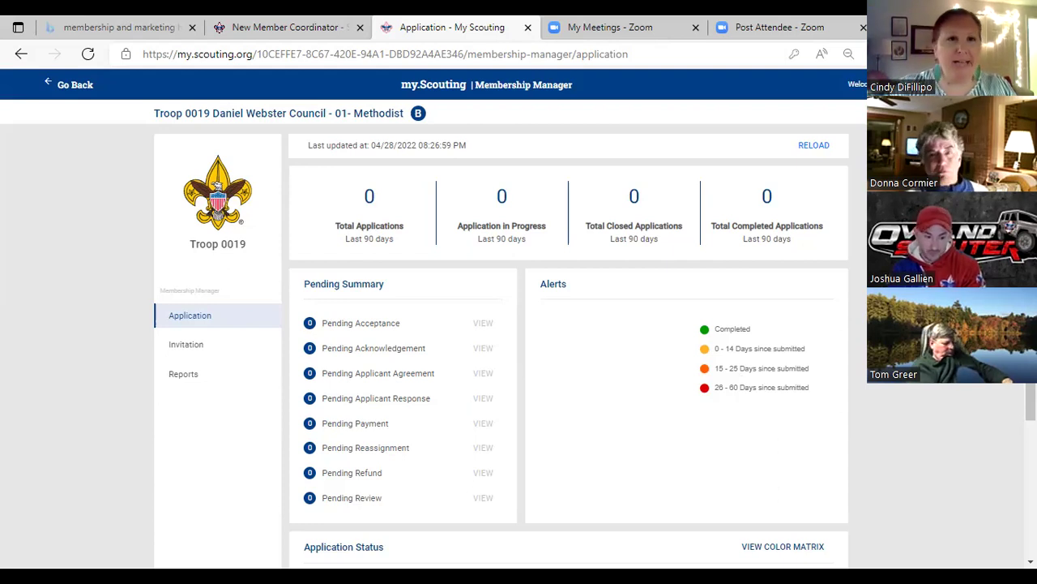
{"action": "scroll", "coordinate": [742, 381], "scroll_direction": "down", "scroll_amount": 1}
{"action": "scroll", "coordinate": [742, 381], "scroll_direction": "down", "scroll_amount": 1}
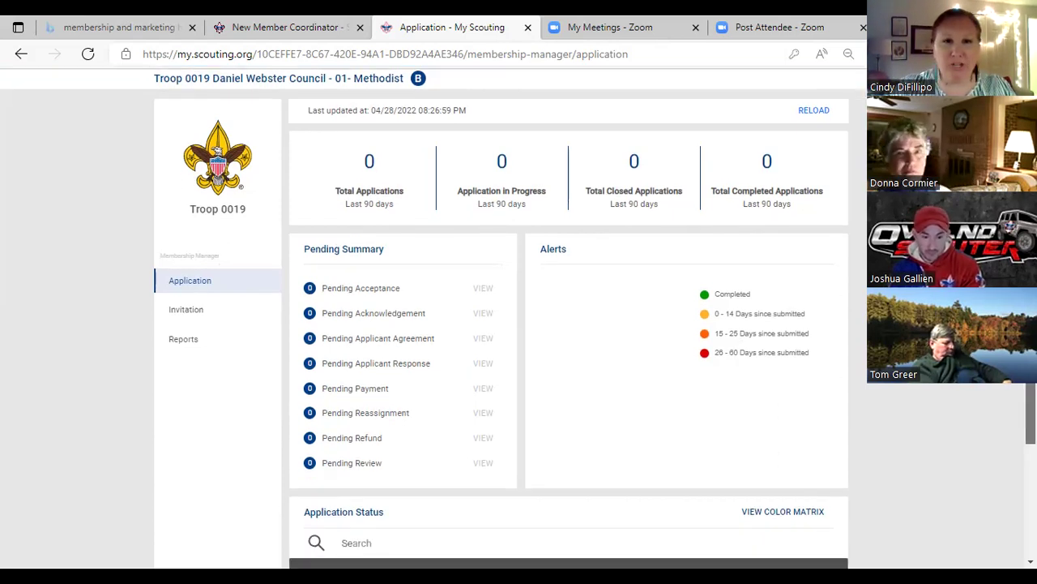
{"action": "scroll", "coordinate": [655, 287], "scroll_direction": "down", "scroll_amount": 2}
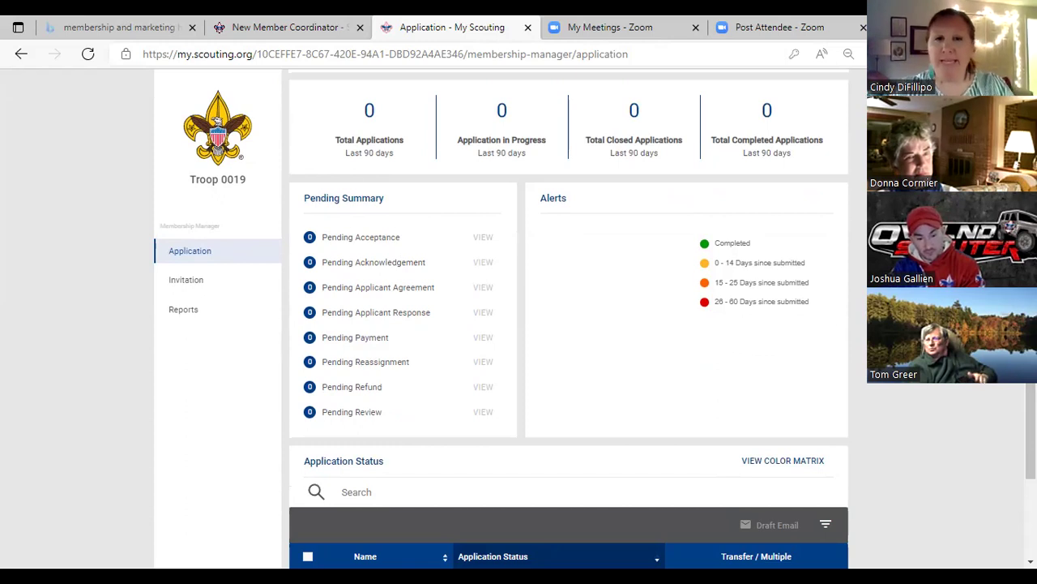
{"action": "scroll", "coordinate": [567, 324], "scroll_direction": "down", "scroll_amount": 3}
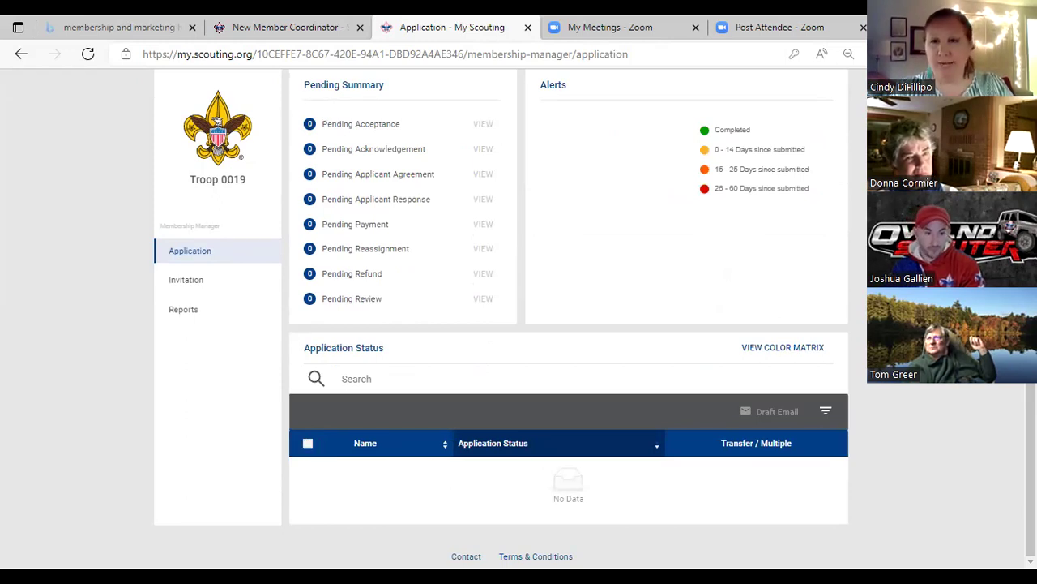
{"action": "scroll", "coordinate": [600, 267], "scroll_direction": "up", "scroll_amount": 1}
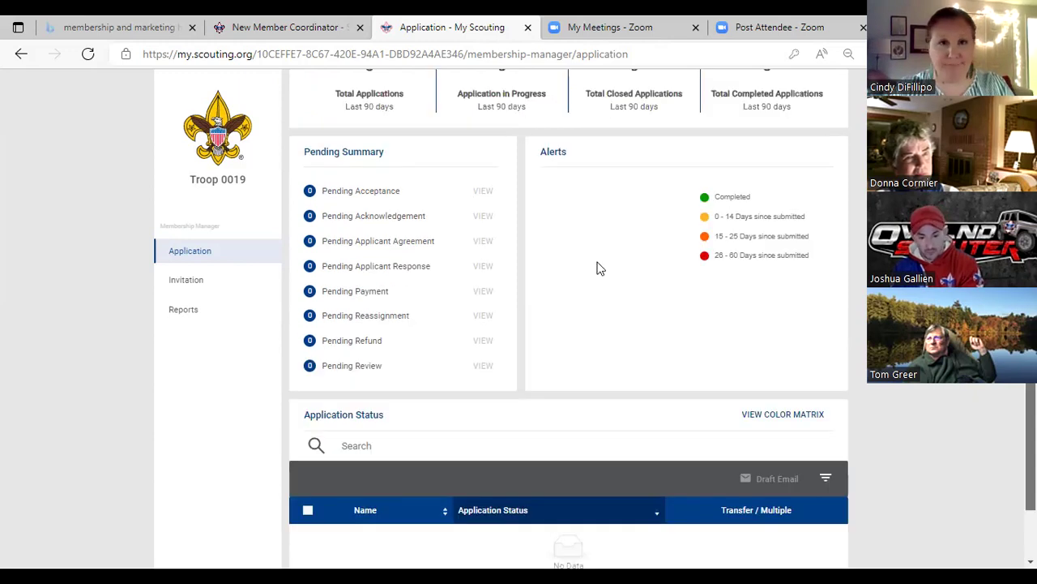
{"action": "scroll", "coordinate": [599, 268], "scroll_direction": "up", "scroll_amount": 1}
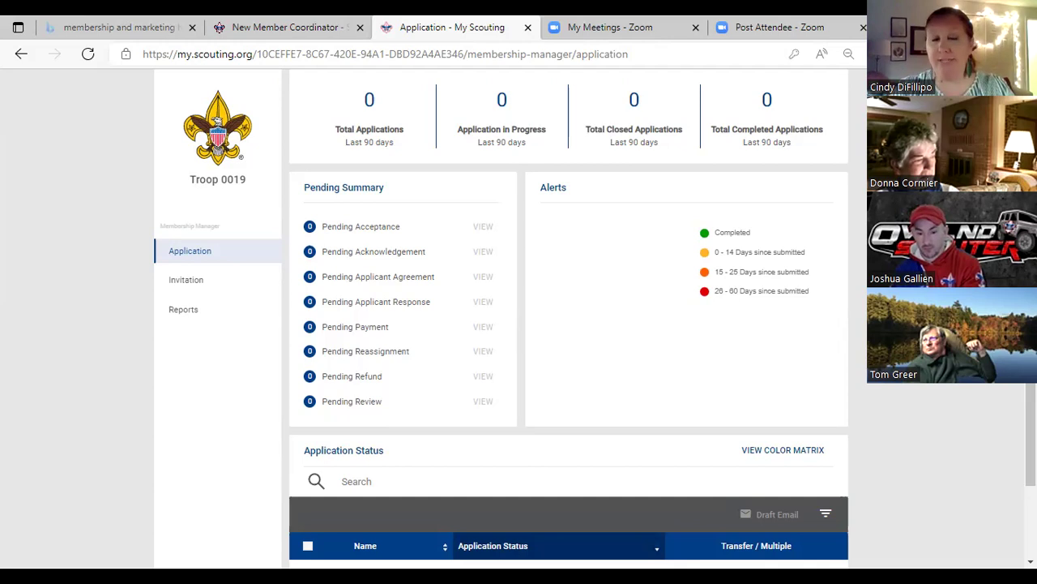
{"action": "scroll", "coordinate": [568, 324], "scroll_direction": "down", "scroll_amount": 2}
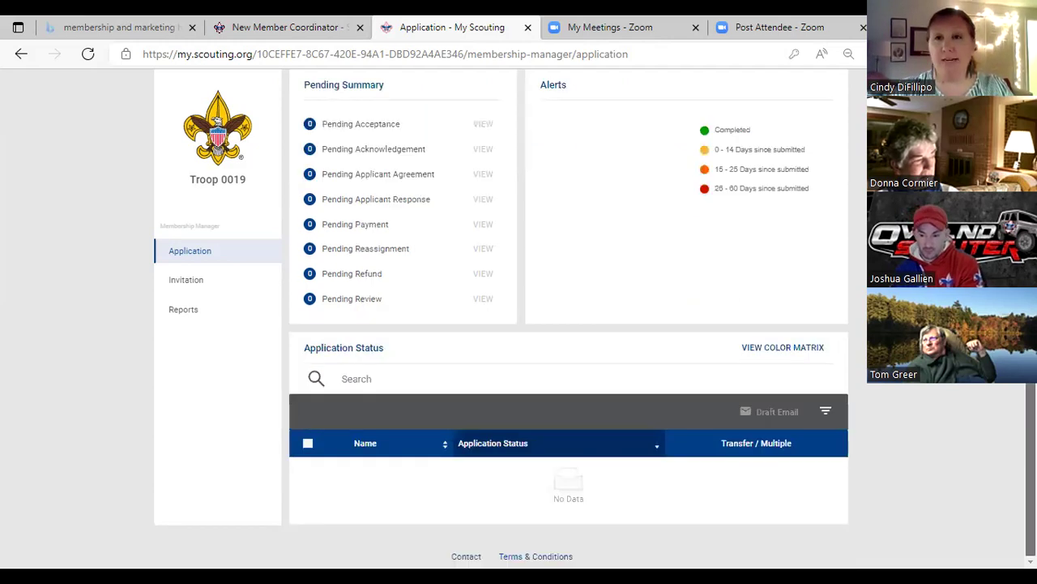
{"action": "scroll", "coordinate": [594, 309], "scroll_direction": "up", "scroll_amount": 2}
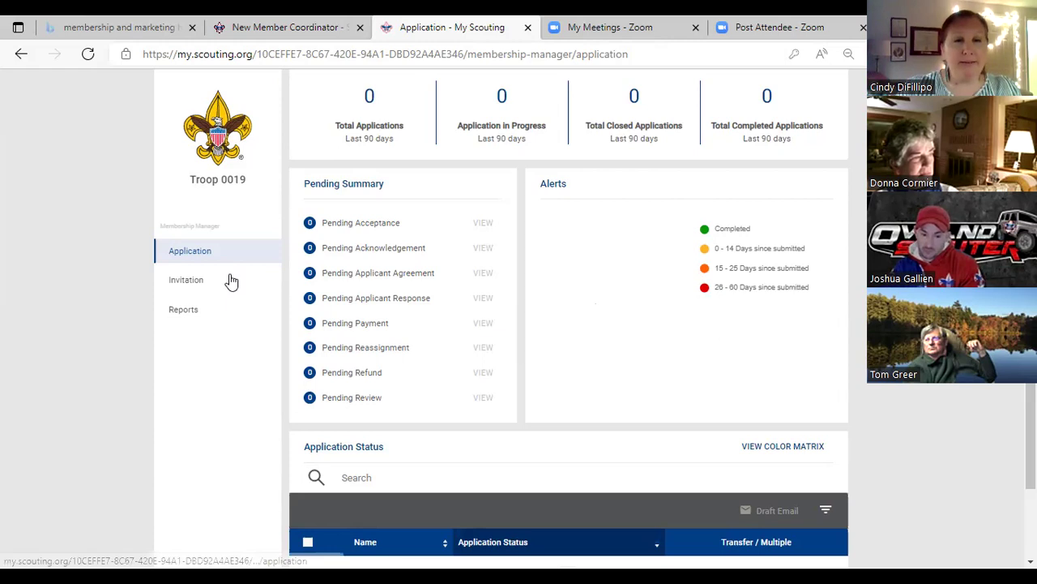
- Return to the troop's Invitation page and view its invitation QR code and link sections
{"action": "left_click", "coordinate": [197, 300]}
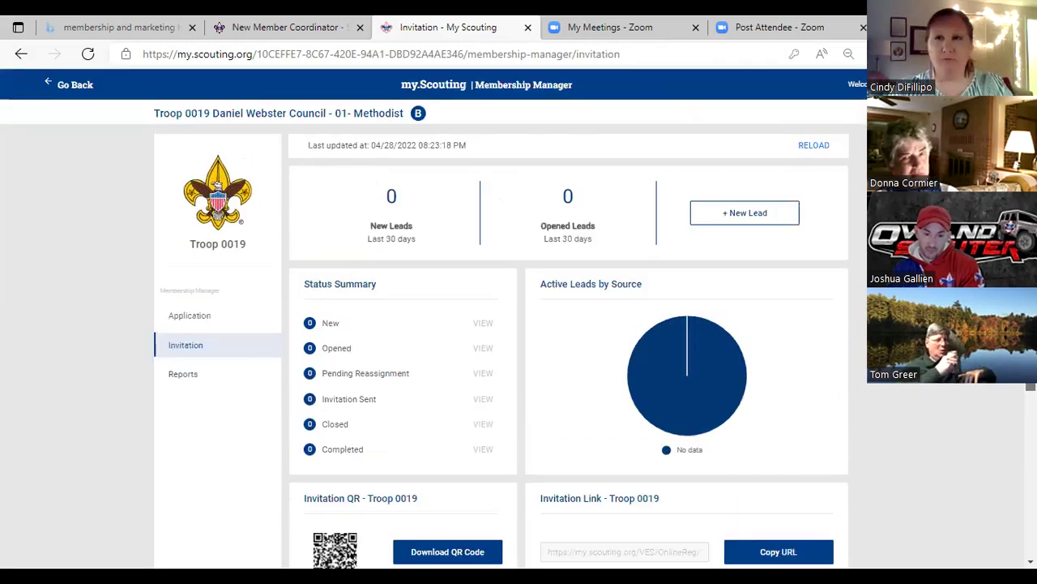
{"action": "scroll", "coordinate": [518, 324], "scroll_direction": "down", "scroll_amount": 1}
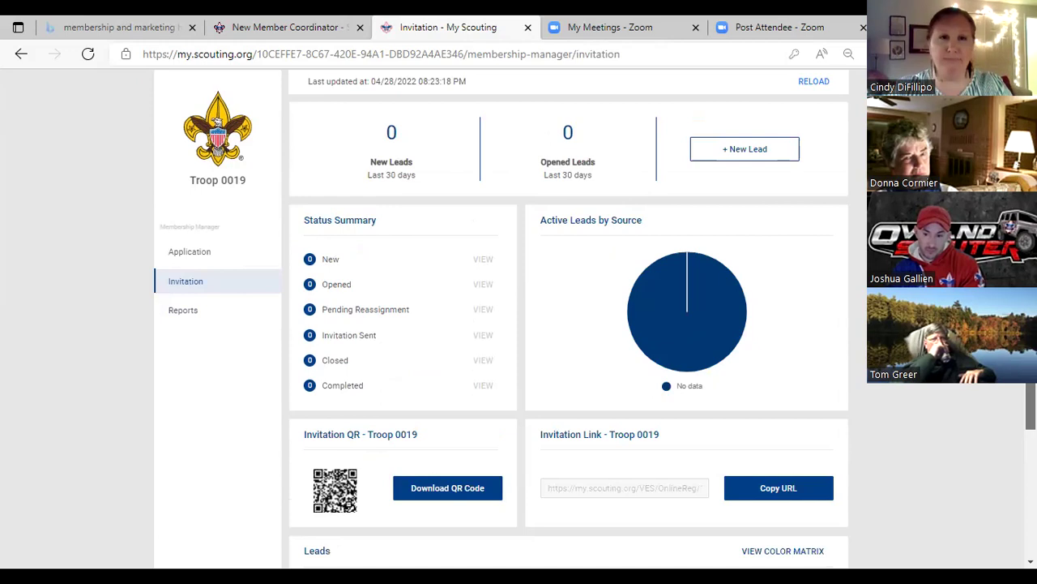
- Open the troop's Application page again and review its application totals, Pending Summary categories, Alerts legend and Application Status table
{"action": "scroll", "coordinate": [185, 260], "scroll_direction": "down", "scroll_amount": 1}
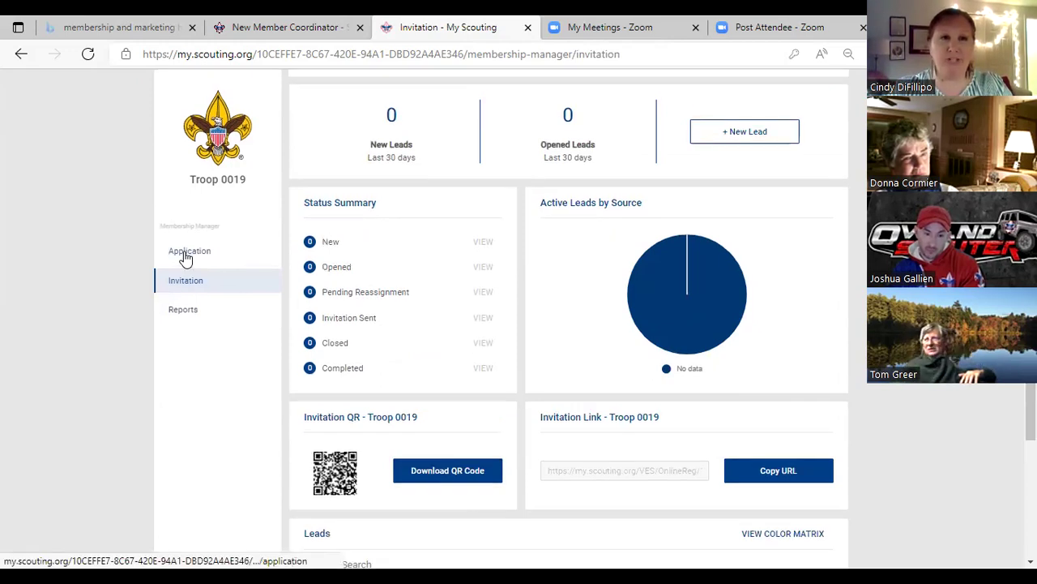
{"action": "left_click", "coordinate": [186, 257]}
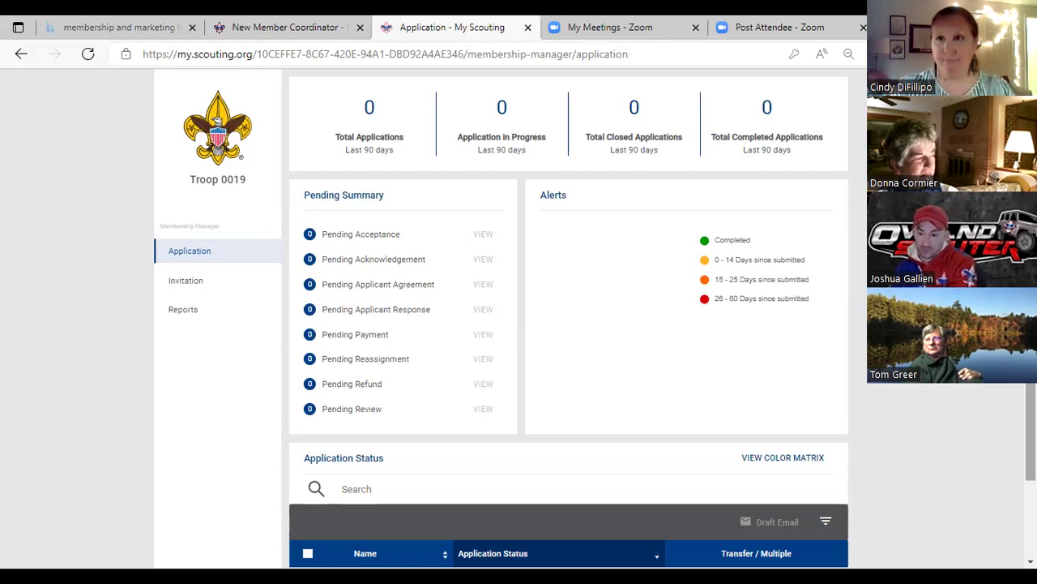
{"action": "scroll", "coordinate": [567, 324], "scroll_direction": "down", "scroll_amount": 1}
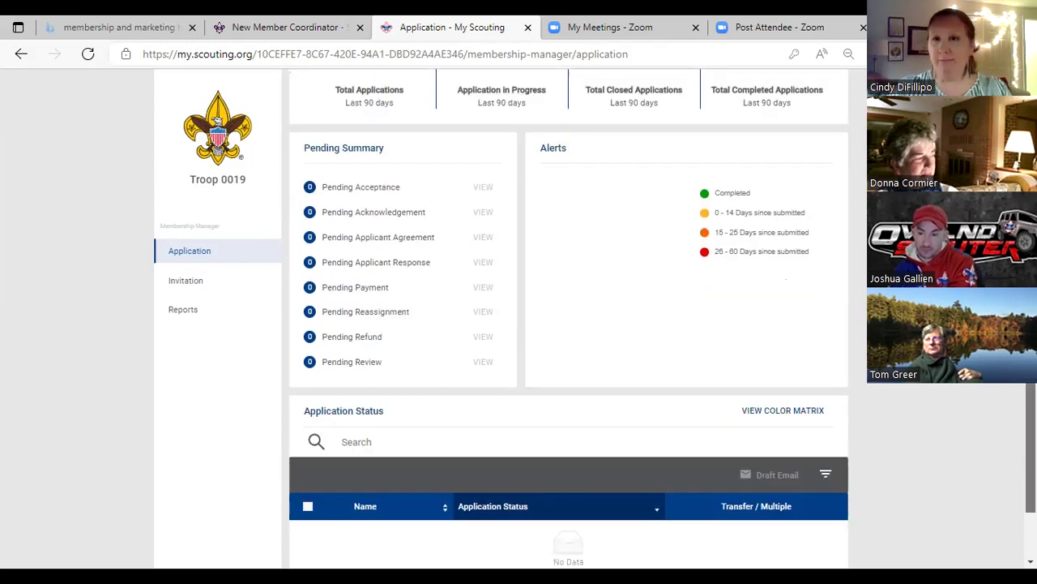
{"action": "scroll", "coordinate": [568, 324], "scroll_direction": "down", "scroll_amount": 1}
{"action": "scroll", "coordinate": [568, 324], "scroll_direction": "up", "scroll_amount": 3}
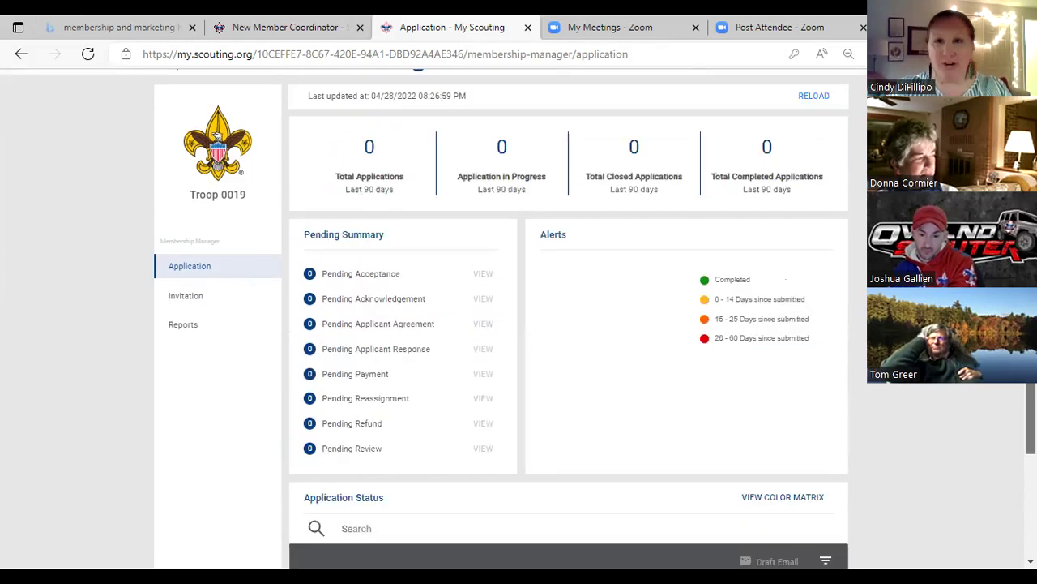
{"action": "scroll", "coordinate": [567, 324], "scroll_direction": "down", "scroll_amount": 1}
{"action": "scroll", "coordinate": [567, 324], "scroll_direction": "up", "scroll_amount": 2}
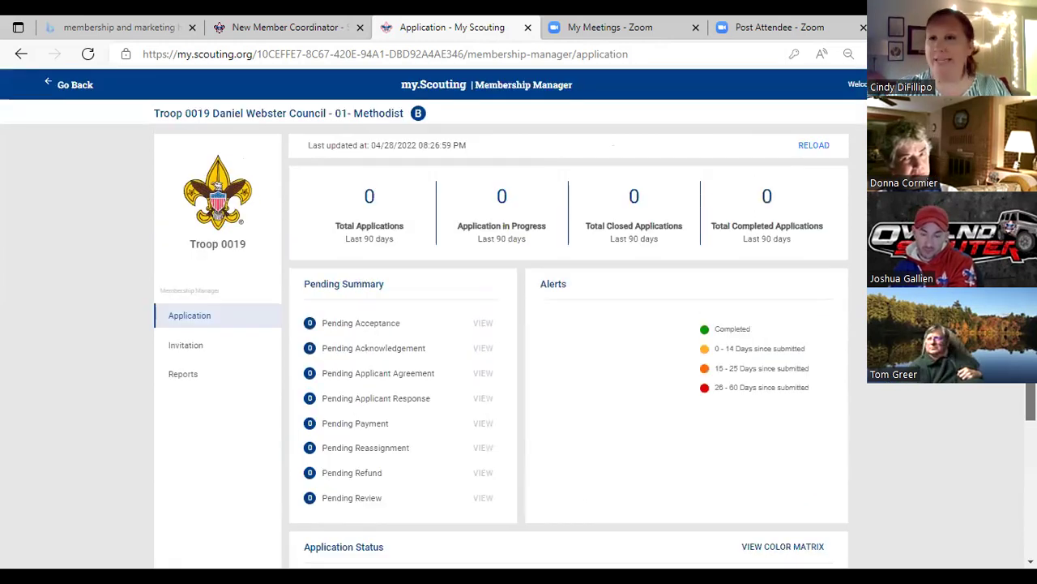
{"action": "scroll", "coordinate": [568, 324], "scroll_direction": "down", "scroll_amount": 1}
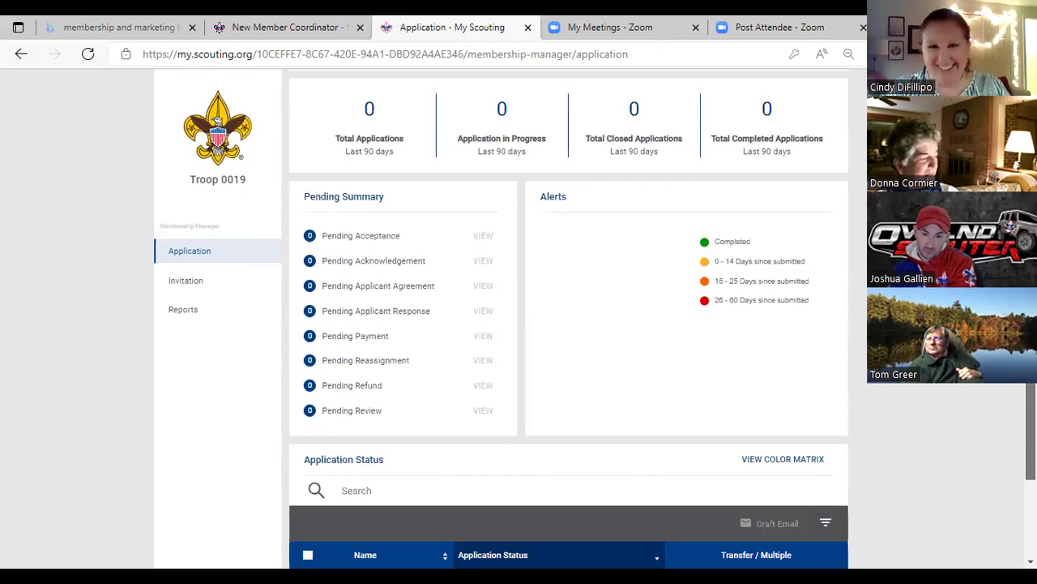
{"action": "scroll", "coordinate": [567, 324], "scroll_direction": "down", "scroll_amount": 1}
{"action": "scroll", "coordinate": [568, 324], "scroll_direction": "up", "scroll_amount": 1}
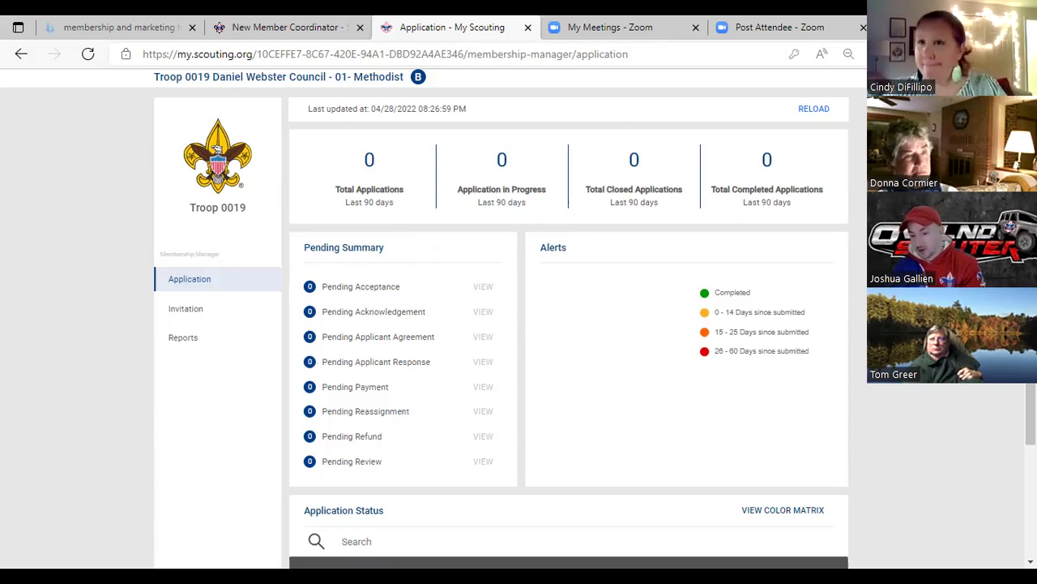
{"action": "scroll", "coordinate": [730, 334], "scroll_direction": "up", "scroll_amount": 1}
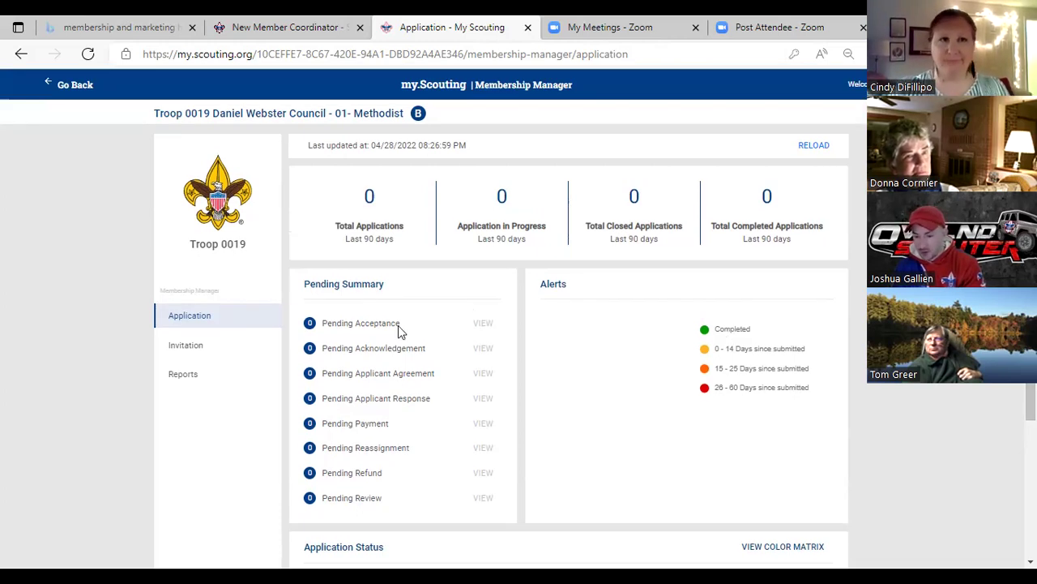
- Leave Membership Manager by going back through the Application and Invitation pages to the my.Scouting dashboard
{"action": "left_click", "coordinate": [67, 86]}
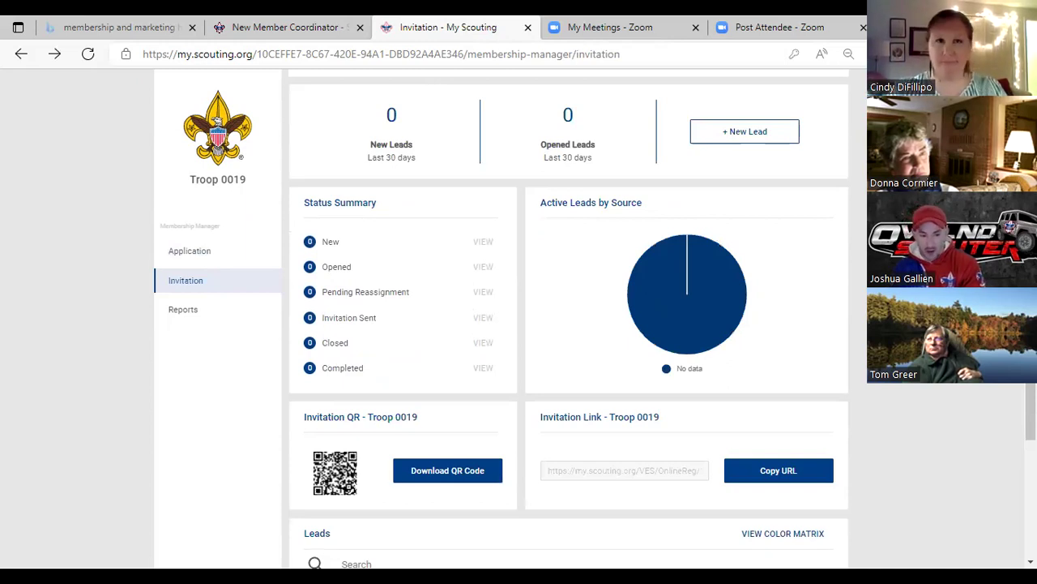
{"action": "scroll", "coordinate": [65, 87], "scroll_direction": "up", "scroll_amount": 1}
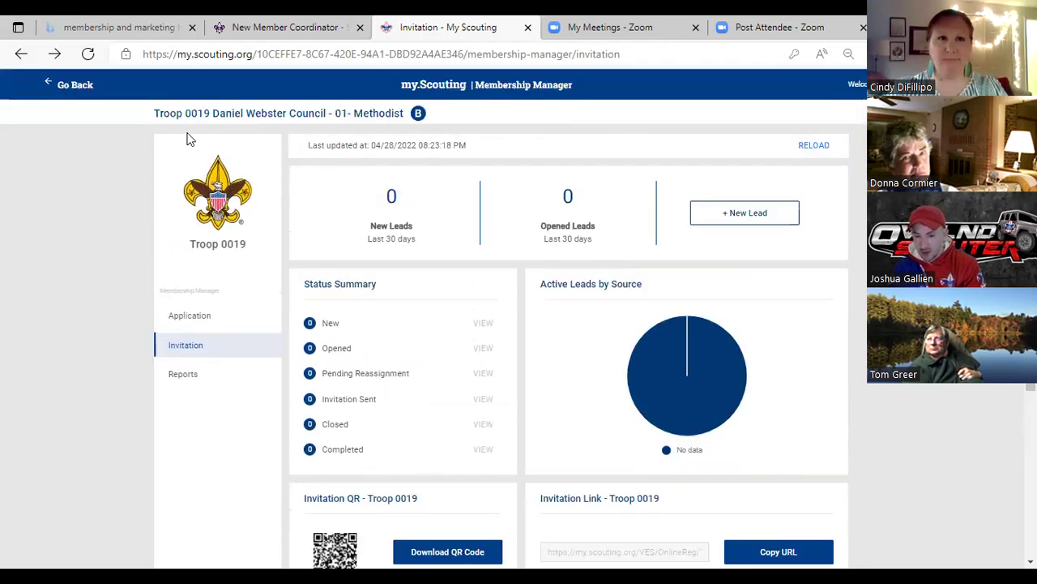
{"action": "left_click", "coordinate": [74, 85]}
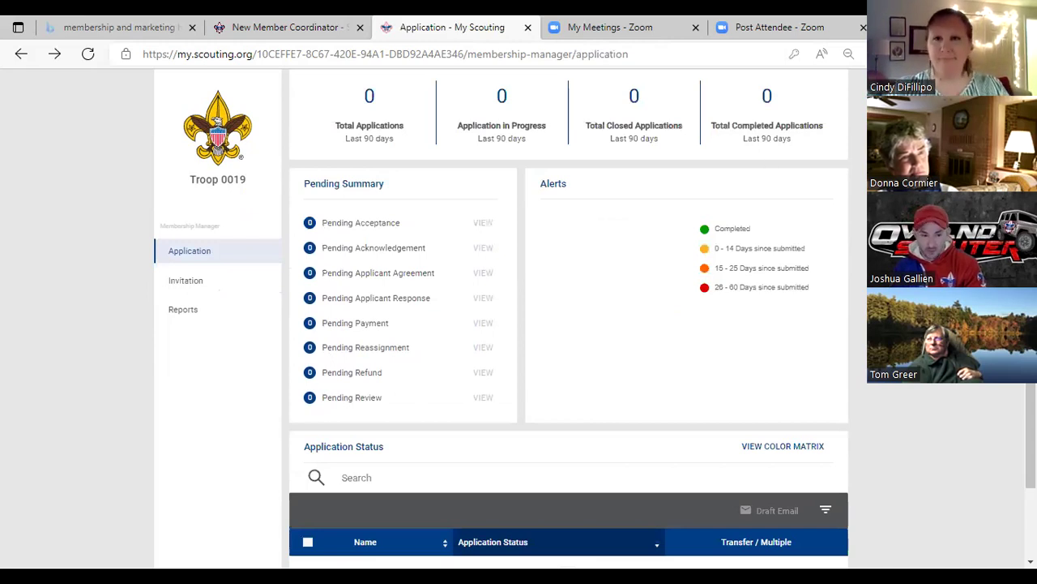
{"action": "scroll", "coordinate": [567, 324], "scroll_direction": "down", "scroll_amount": 2}
{"action": "scroll", "coordinate": [518, 324], "scroll_direction": "up", "scroll_amount": 4}
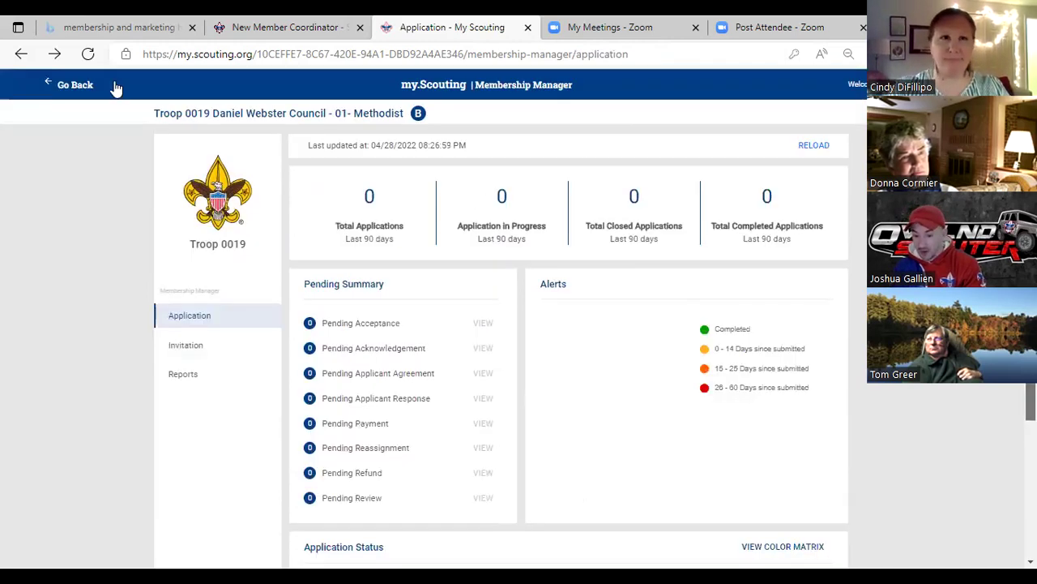
{"action": "left_click", "coordinate": [89, 85]}
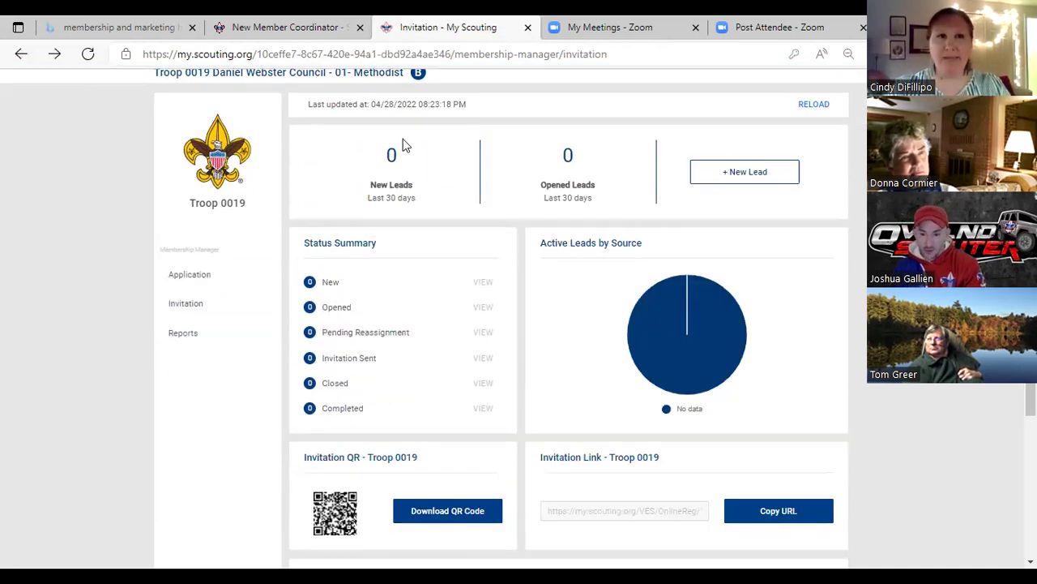
{"action": "left_click", "coordinate": [81, 84]}
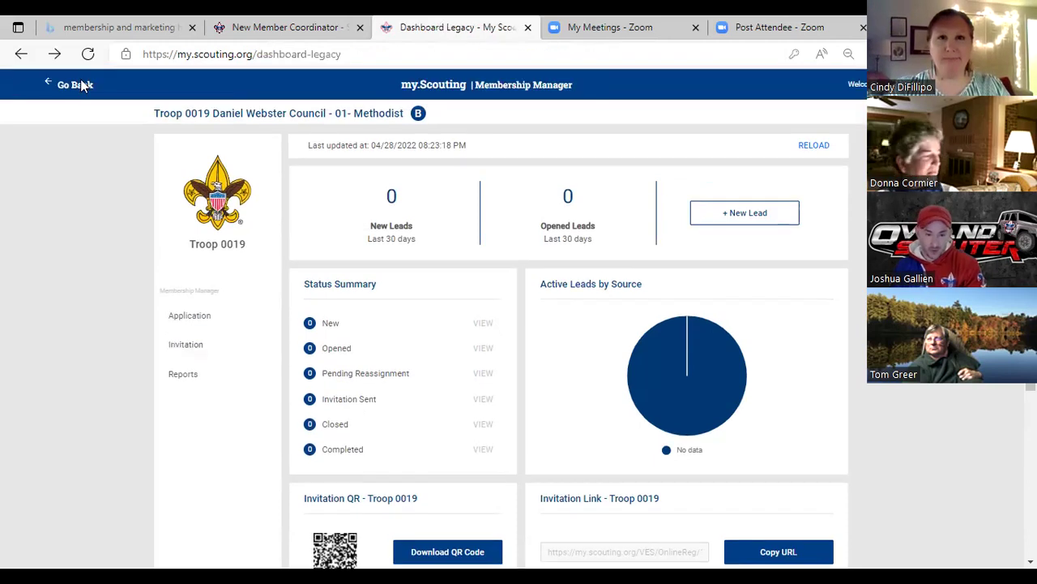
{"action": "left_click", "coordinate": [81, 85]}
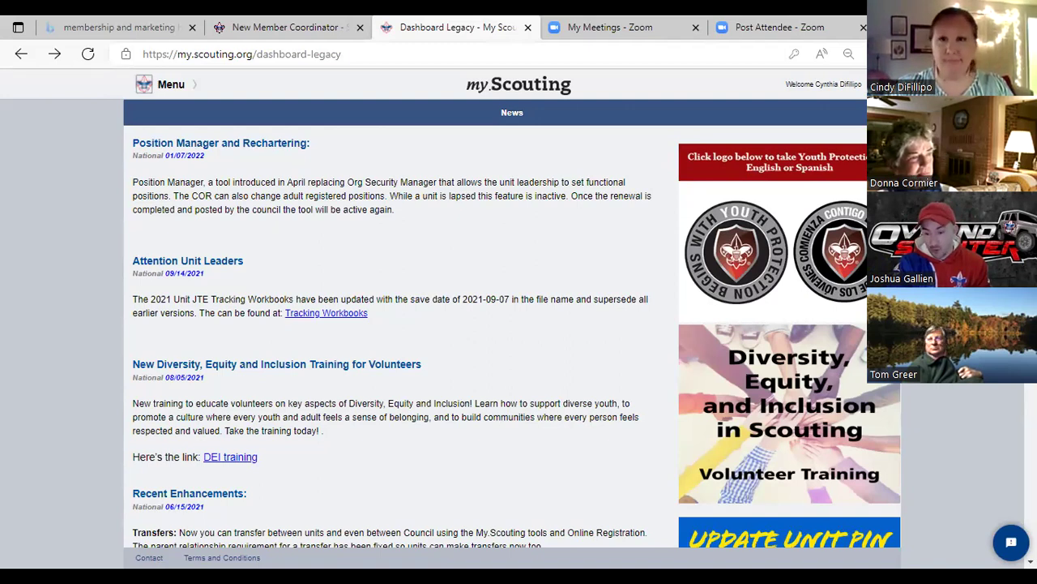
- Look through the dashboard's news articles and the training, unit pin and recruitment banners down to the page's end
{"action": "scroll", "coordinate": [510, 333], "scroll_direction": "down", "scroll_amount": 1}
{"action": "scroll", "coordinate": [511, 333], "scroll_direction": "up", "scroll_amount": 1}
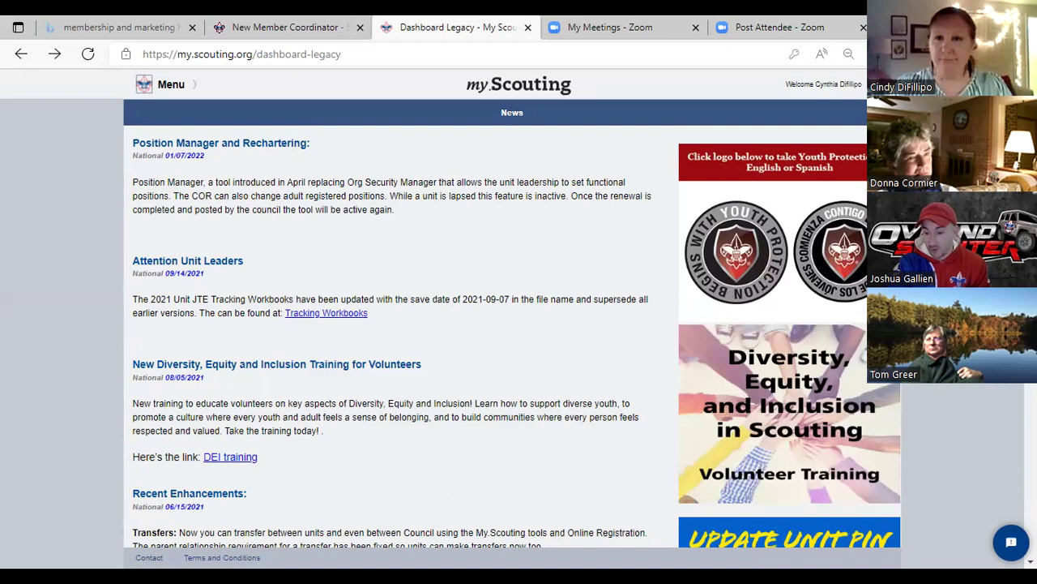
{"action": "scroll", "coordinate": [510, 333], "scroll_direction": "down", "scroll_amount": 1}
{"action": "scroll", "coordinate": [511, 332], "scroll_direction": "down", "scroll_amount": 1}
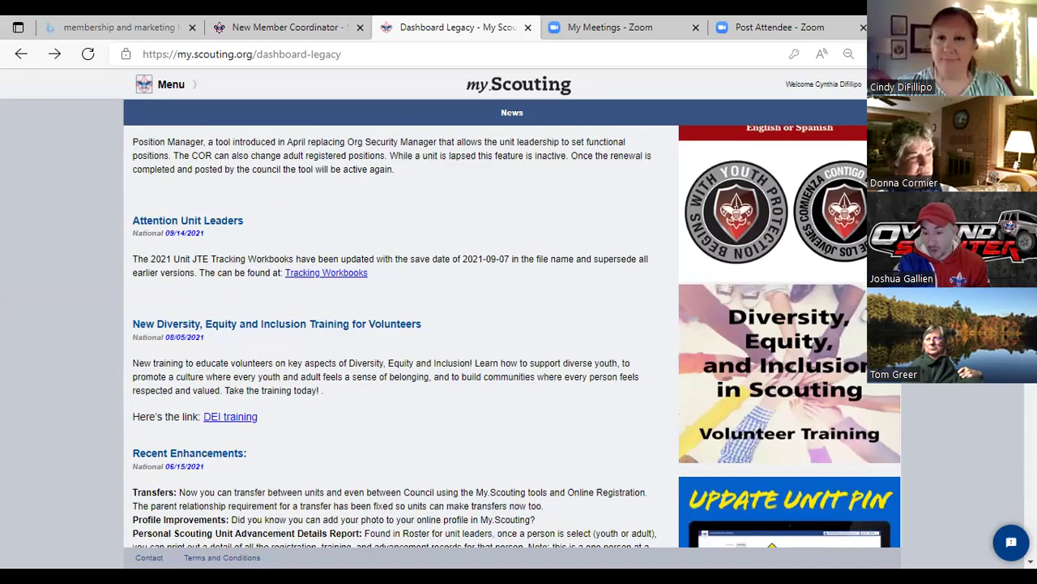
{"action": "scroll", "coordinate": [511, 333], "scroll_direction": "up", "scroll_amount": 1}
{"action": "scroll", "coordinate": [510, 333], "scroll_direction": "up", "scroll_amount": 1}
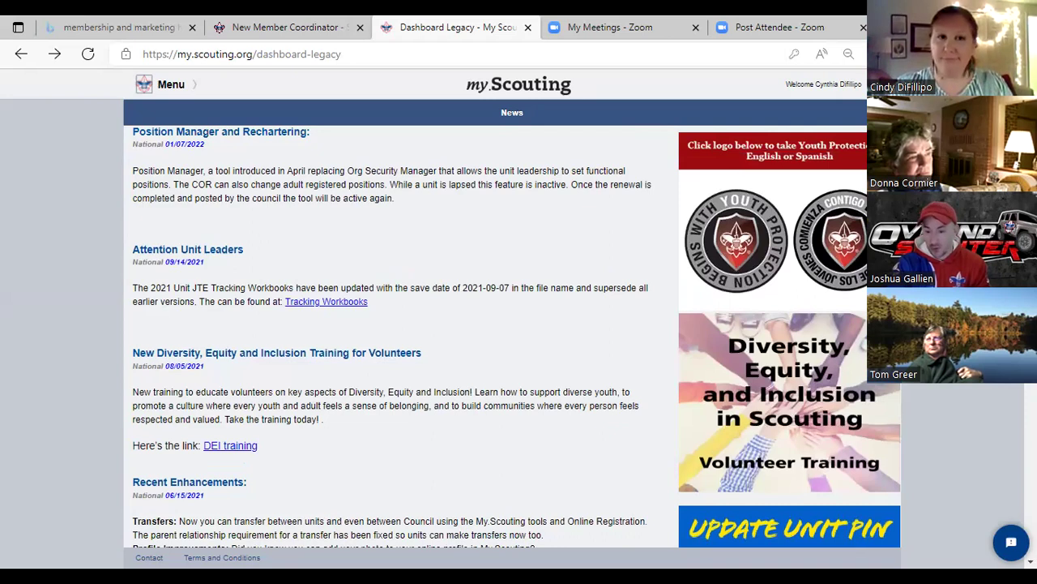
{"action": "scroll", "coordinate": [511, 332], "scroll_direction": "down", "scroll_amount": 1}
{"action": "scroll", "coordinate": [511, 332], "scroll_direction": "down", "scroll_amount": 1}
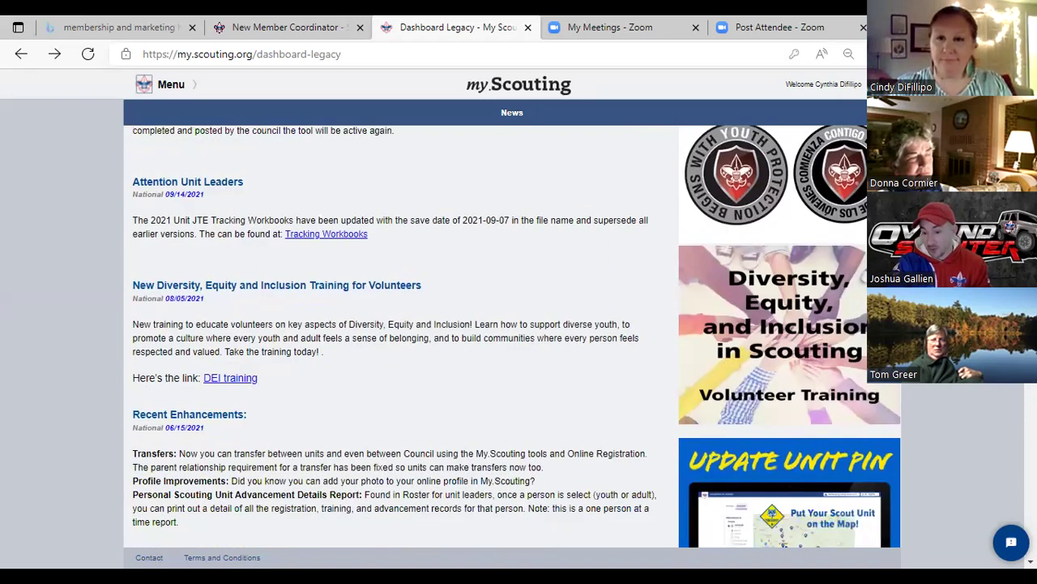
{"action": "scroll", "coordinate": [510, 333], "scroll_direction": "down", "scroll_amount": 1}
{"action": "scroll", "coordinate": [511, 333], "scroll_direction": "down", "scroll_amount": 1}
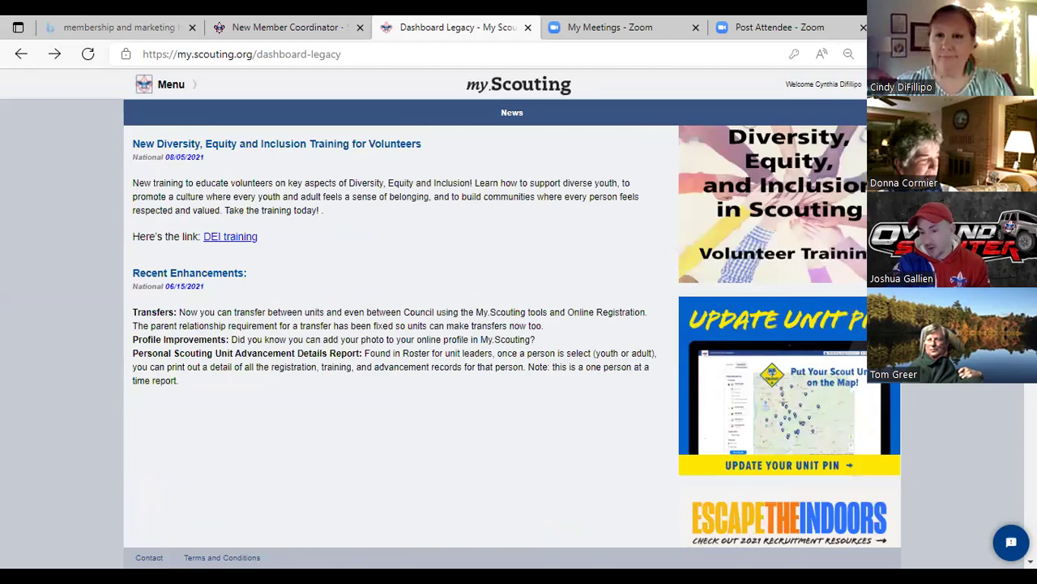
{"action": "scroll", "coordinate": [511, 332], "scroll_direction": "down", "scroll_amount": 1}
{"action": "scroll", "coordinate": [511, 332], "scroll_direction": "down", "scroll_amount": 2}
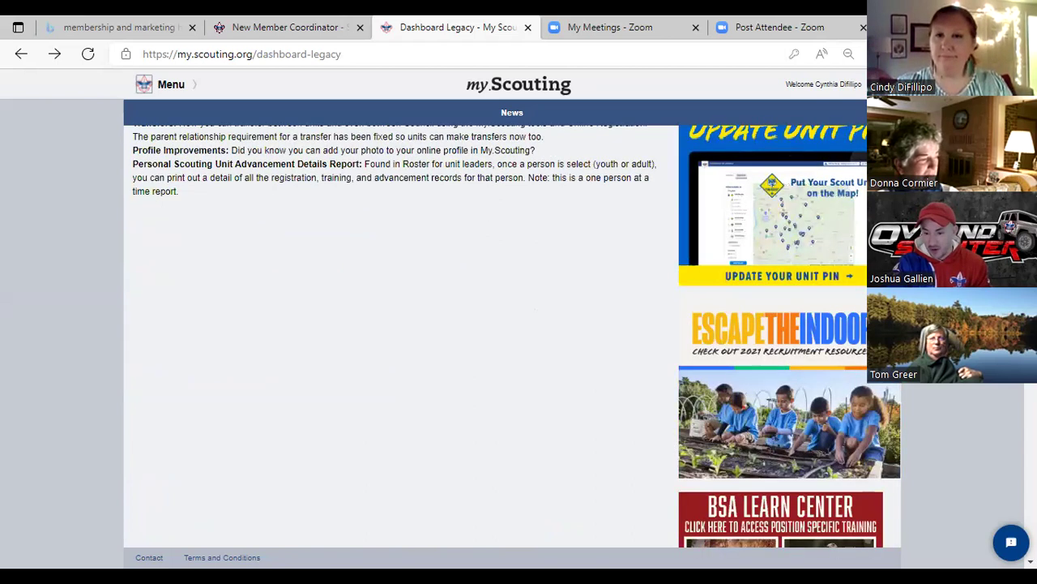
{"action": "scroll", "coordinate": [511, 333], "scroll_direction": "down", "scroll_amount": 1}
{"action": "scroll", "coordinate": [510, 332], "scroll_direction": "down", "scroll_amount": 1}
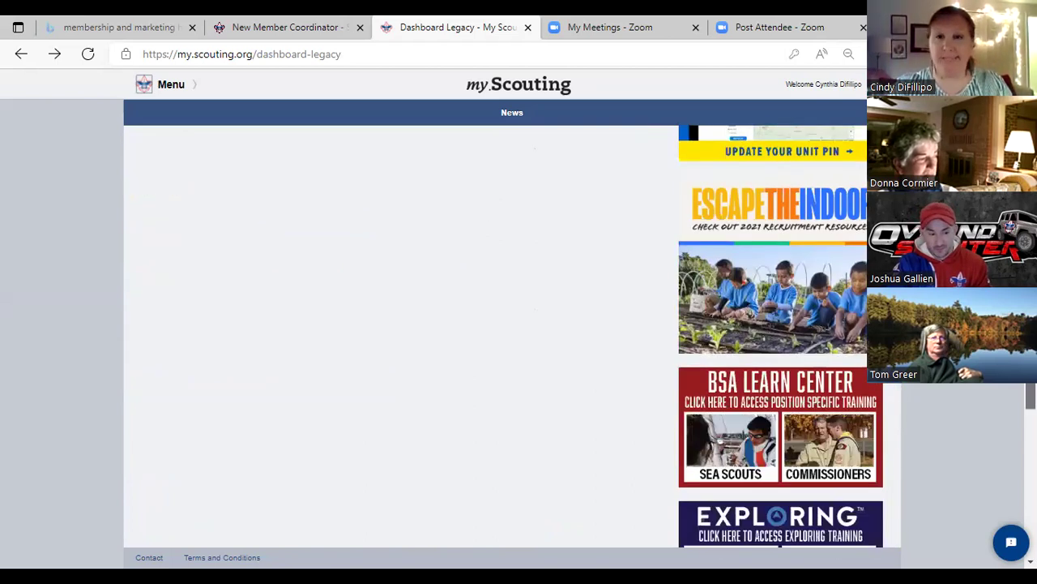
{"action": "scroll", "coordinate": [511, 332], "scroll_direction": "down", "scroll_amount": 5}
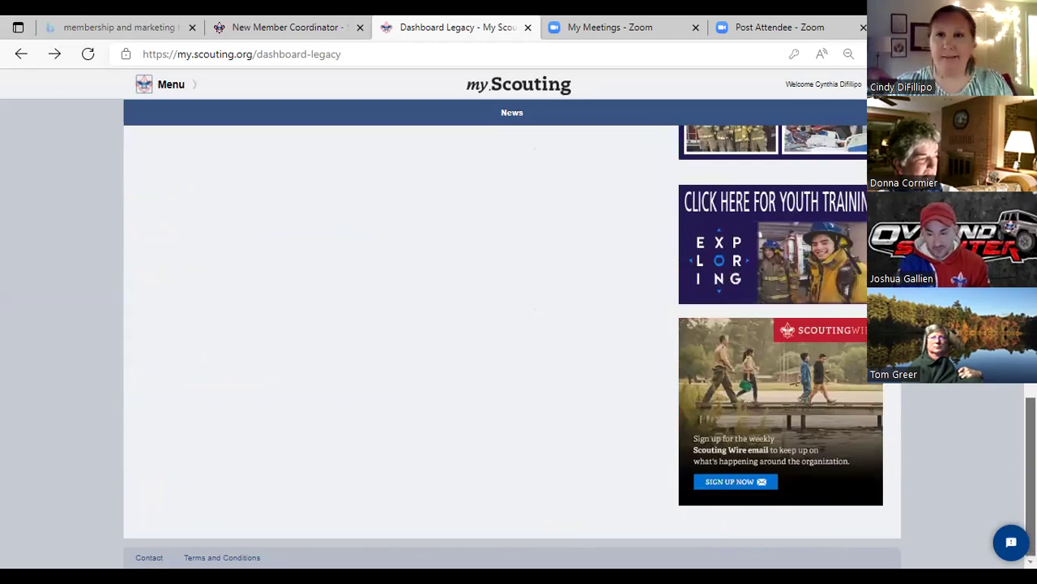
{"action": "scroll", "coordinate": [781, 332], "scroll_direction": "up", "scroll_amount": 3}
{"action": "scroll", "coordinate": [780, 333], "scroll_direction": "up", "scroll_amount": 3}
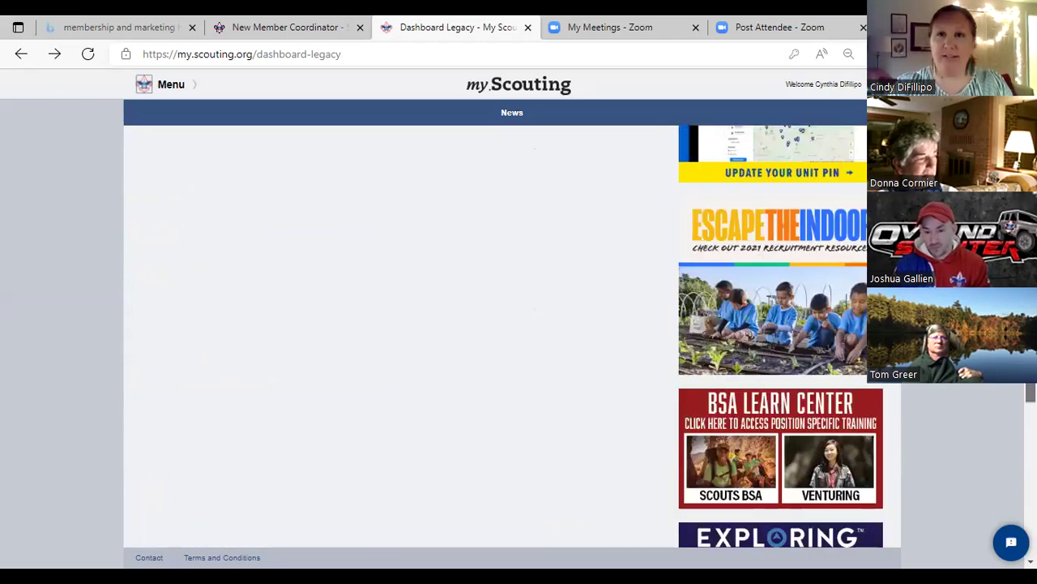
{"action": "scroll", "coordinate": [780, 332], "scroll_direction": "up", "scroll_amount": 3}
{"action": "scroll", "coordinate": [681, 211], "scroll_direction": "up", "scroll_amount": 3}
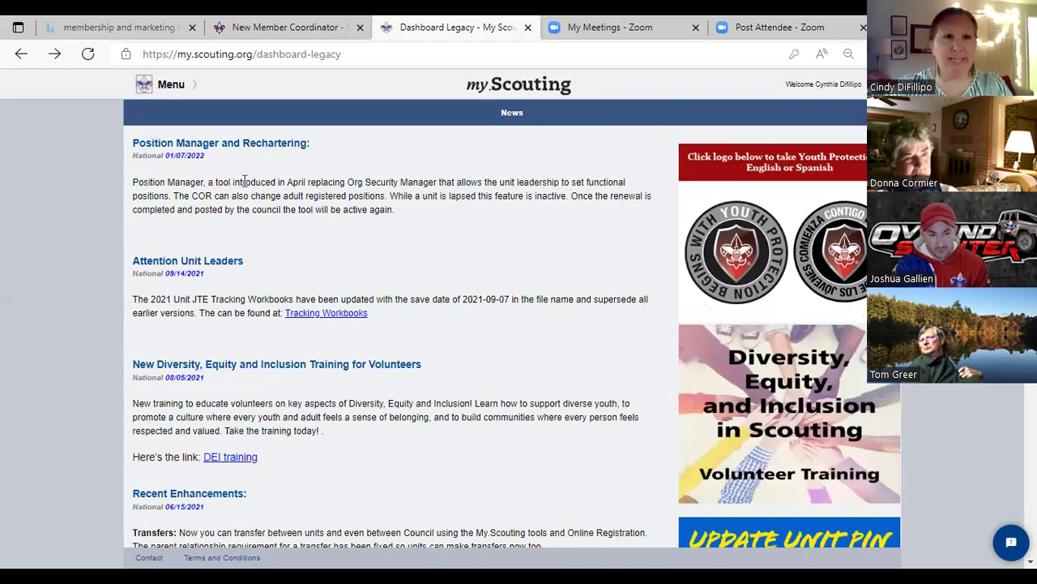
- Open Organization Manager for Troop 0019 - Arrowhead 01
{"action": "left_click", "coordinate": [180, 91]}
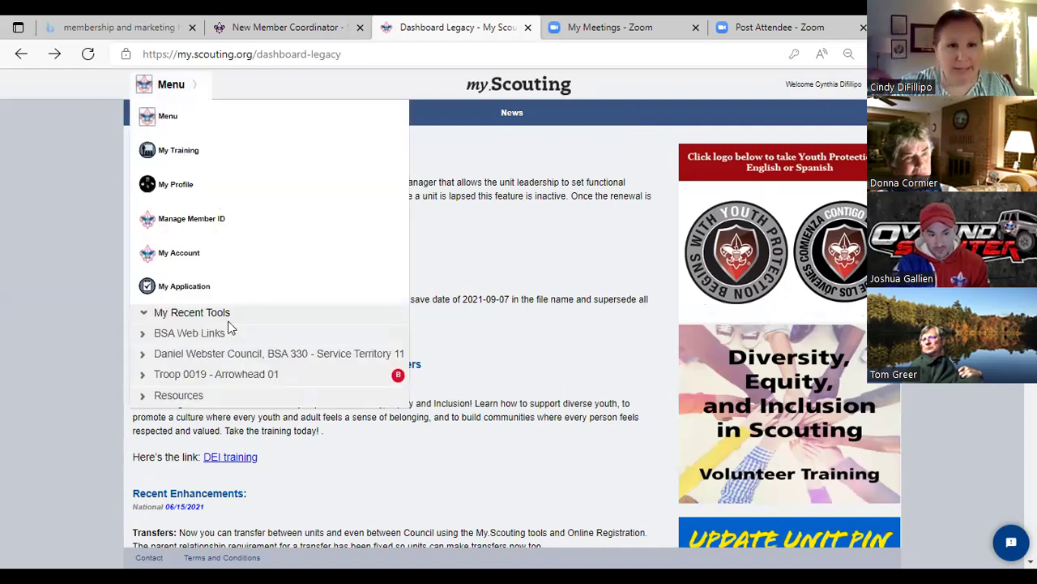
{"action": "left_click", "coordinate": [231, 372]}
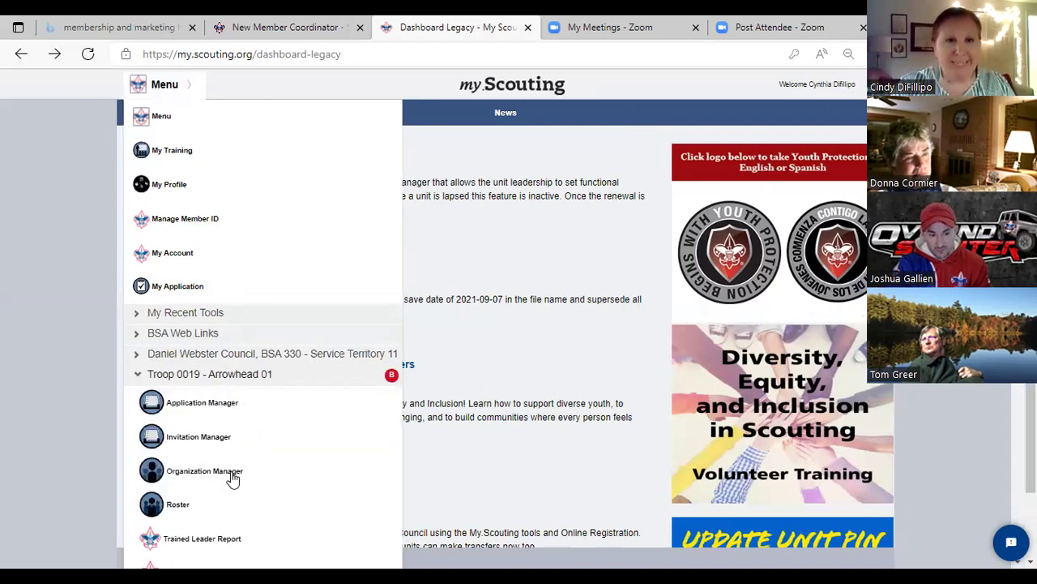
{"action": "left_click", "coordinate": [233, 478]}
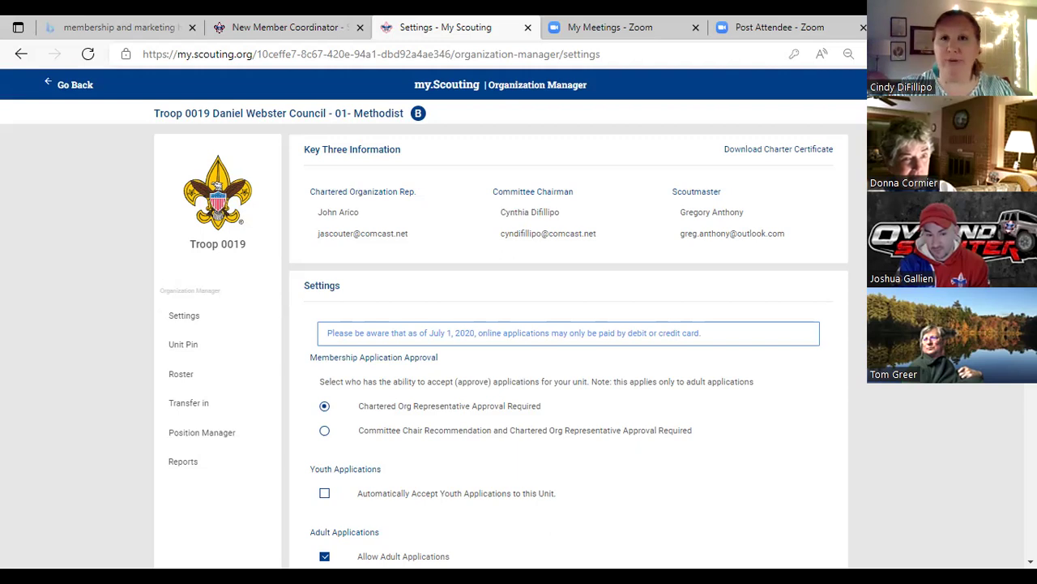
- Review Troop 0019's Key Three Information, Membership Application Approval options, and the Youth and Adult Applications settings
{"action": "scroll", "coordinate": [486, 325], "scroll_direction": "down", "scroll_amount": 1}
{"action": "scroll", "coordinate": [486, 324], "scroll_direction": "down", "scroll_amount": 1}
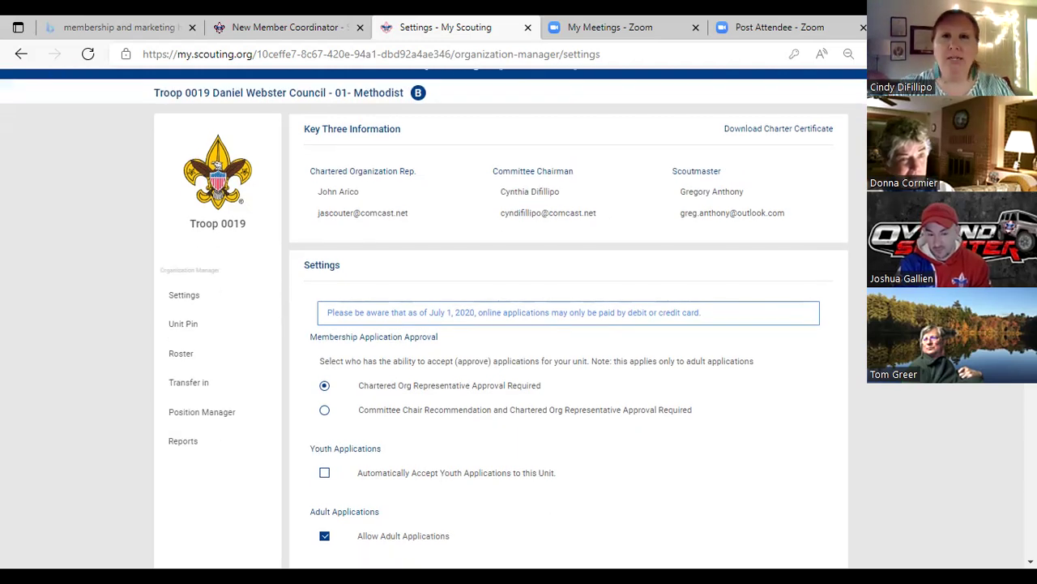
{"action": "scroll", "coordinate": [486, 324], "scroll_direction": "down", "scroll_amount": 1}
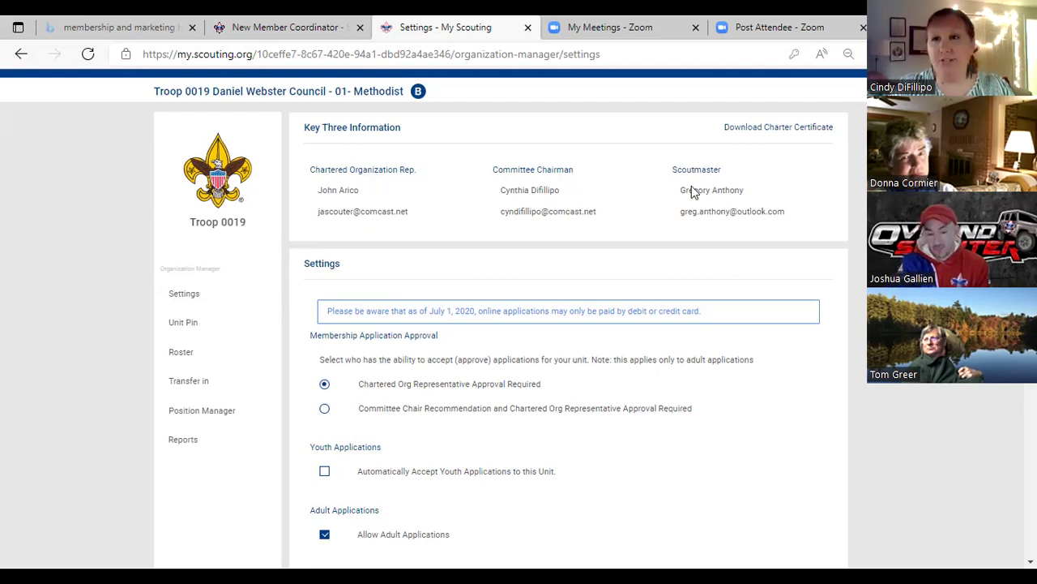
{"action": "scroll", "coordinate": [519, 324], "scroll_direction": "down", "scroll_amount": 1}
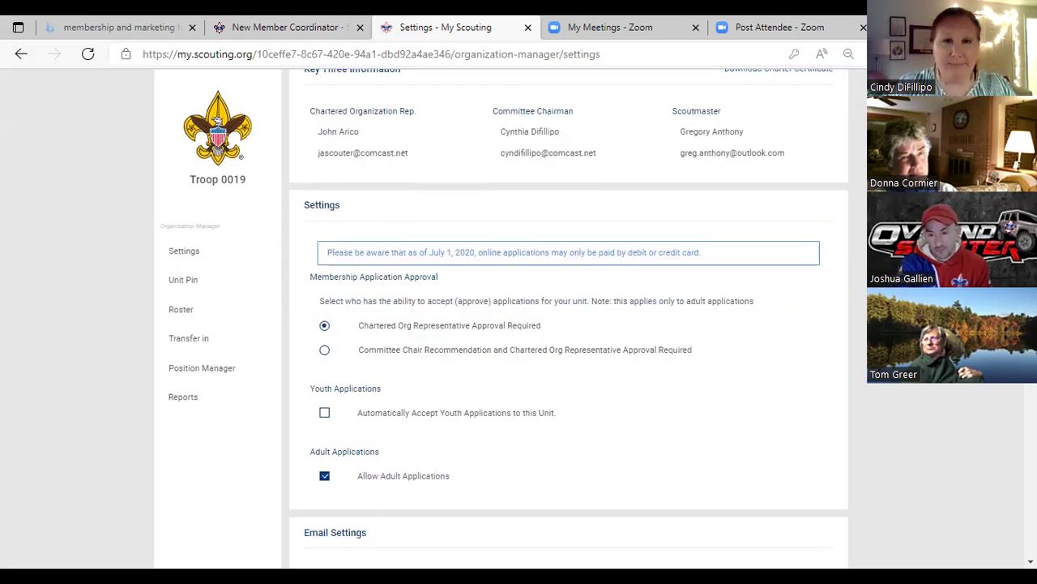
{"action": "scroll", "coordinate": [567, 316], "scroll_direction": "down", "scroll_amount": 1}
{"action": "scroll", "coordinate": [568, 316], "scroll_direction": "down", "scroll_amount": 1}
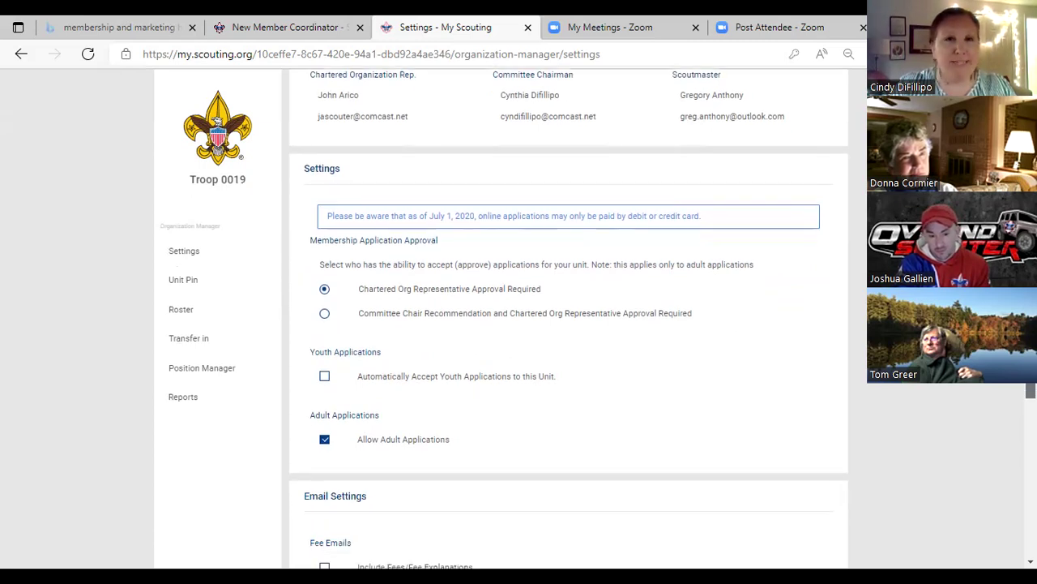
{"action": "scroll", "coordinate": [568, 316], "scroll_direction": "down", "scroll_amount": 1}
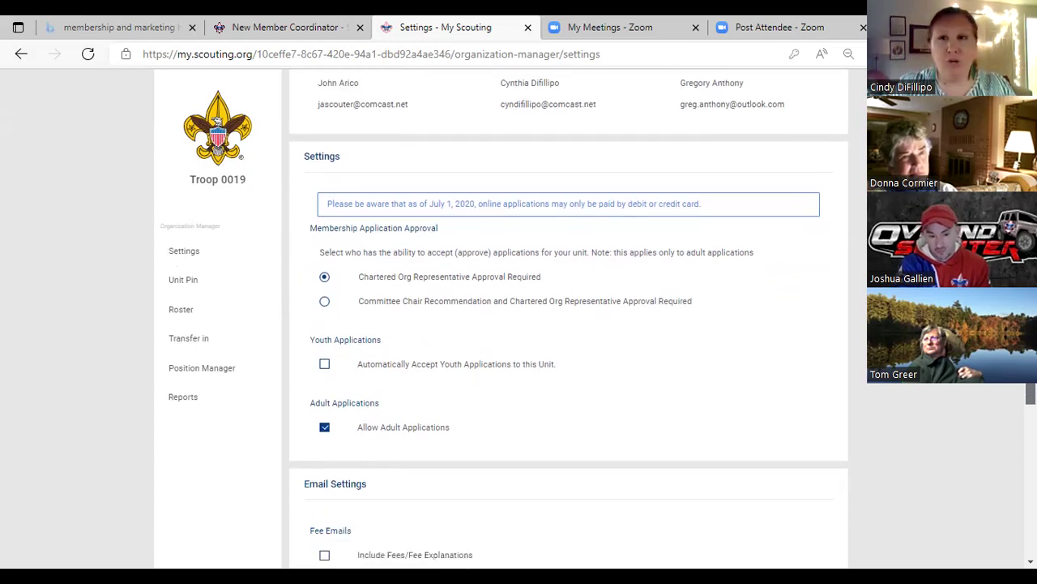
{"action": "scroll", "coordinate": [568, 316], "scroll_direction": "down", "scroll_amount": 1}
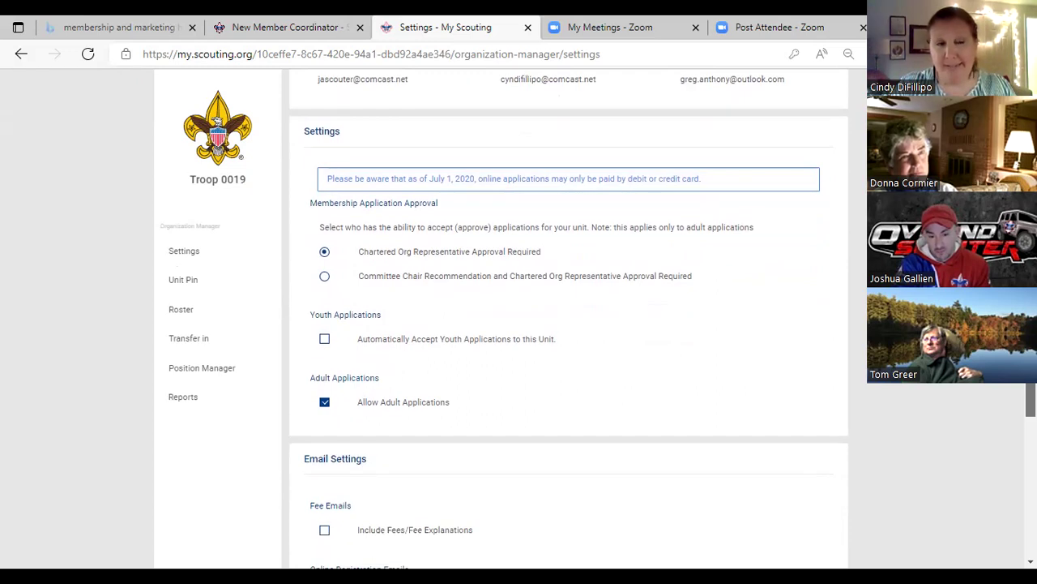
{"action": "scroll", "coordinate": [568, 316], "scroll_direction": "down", "scroll_amount": 1}
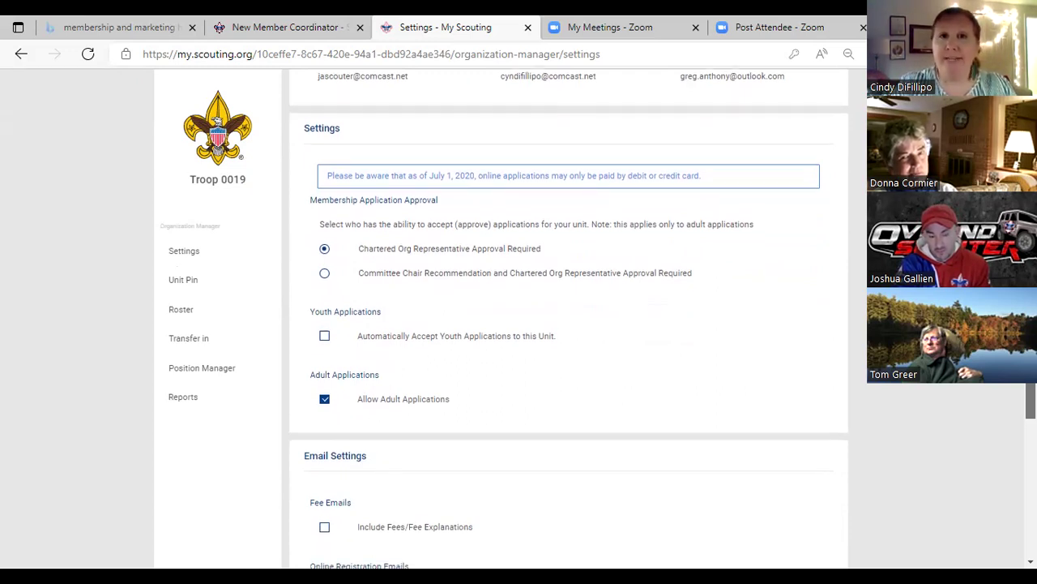
{"action": "scroll", "coordinate": [568, 316], "scroll_direction": "down", "scroll_amount": 1}
{"action": "scroll", "coordinate": [568, 317], "scroll_direction": "down", "scroll_amount": 1}
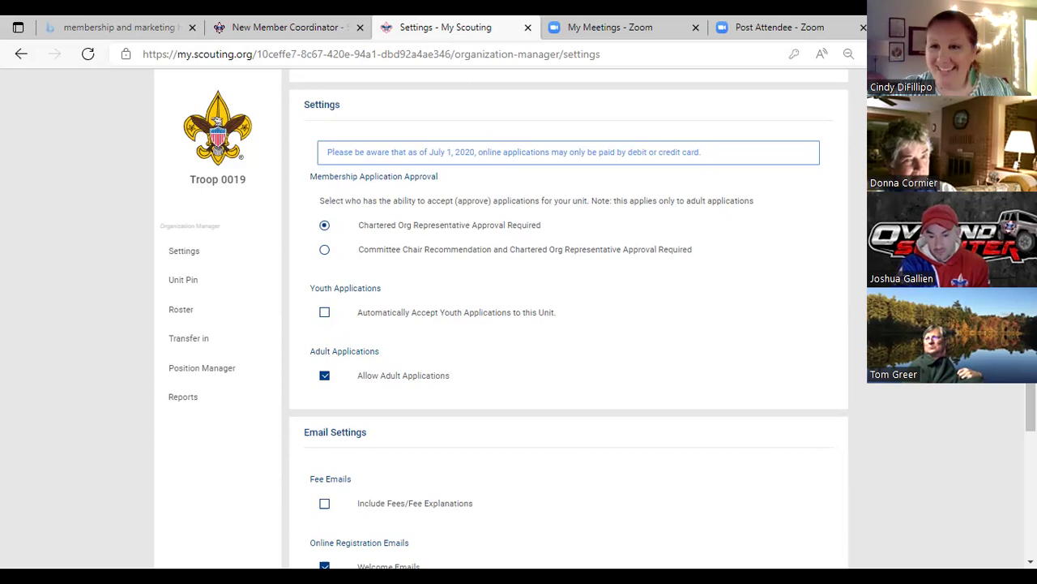
- Examine the Email Settings, covering Fee Emails, the Welcome Emails option and the troop's welcome message text
{"action": "scroll", "coordinate": [568, 324], "scroll_direction": "down", "scroll_amount": 1}
{"action": "scroll", "coordinate": [568, 324], "scroll_direction": "down", "scroll_amount": 2}
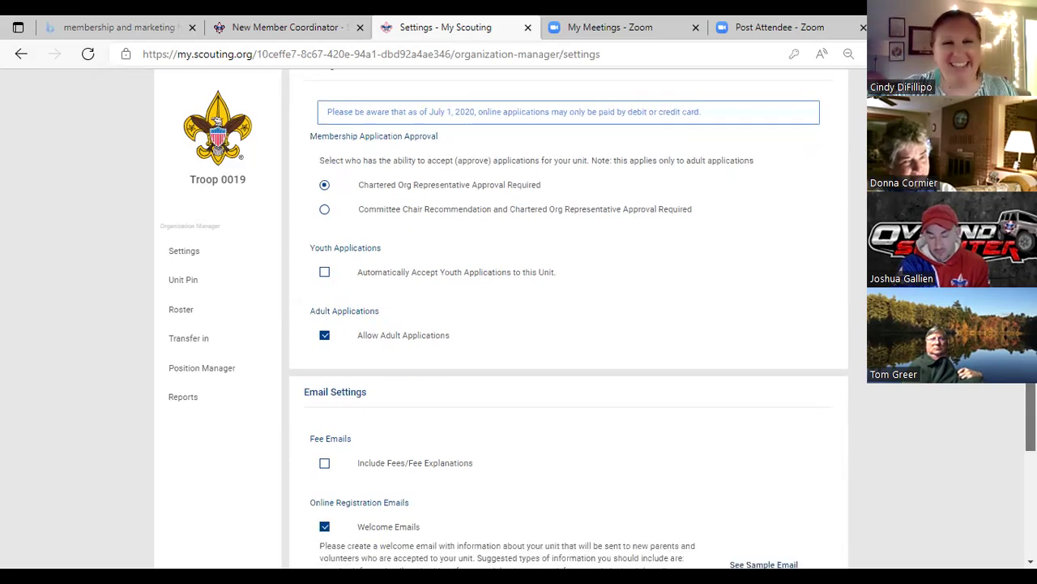
{"action": "scroll", "coordinate": [567, 324], "scroll_direction": "down", "scroll_amount": 1}
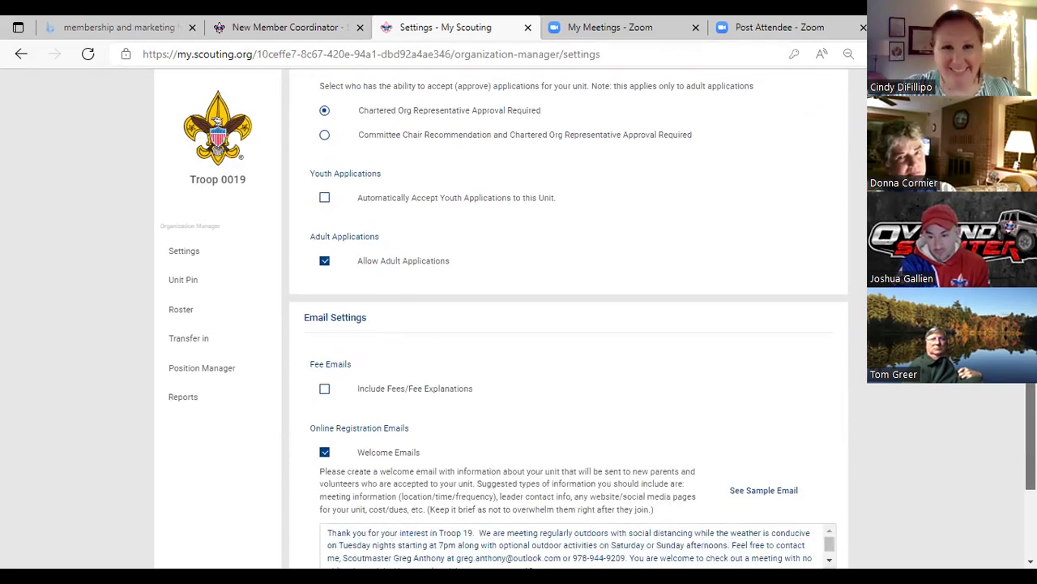
{"action": "scroll", "coordinate": [568, 324], "scroll_direction": "down", "scroll_amount": 1}
{"action": "scroll", "coordinate": [567, 325], "scroll_direction": "down", "scroll_amount": 1}
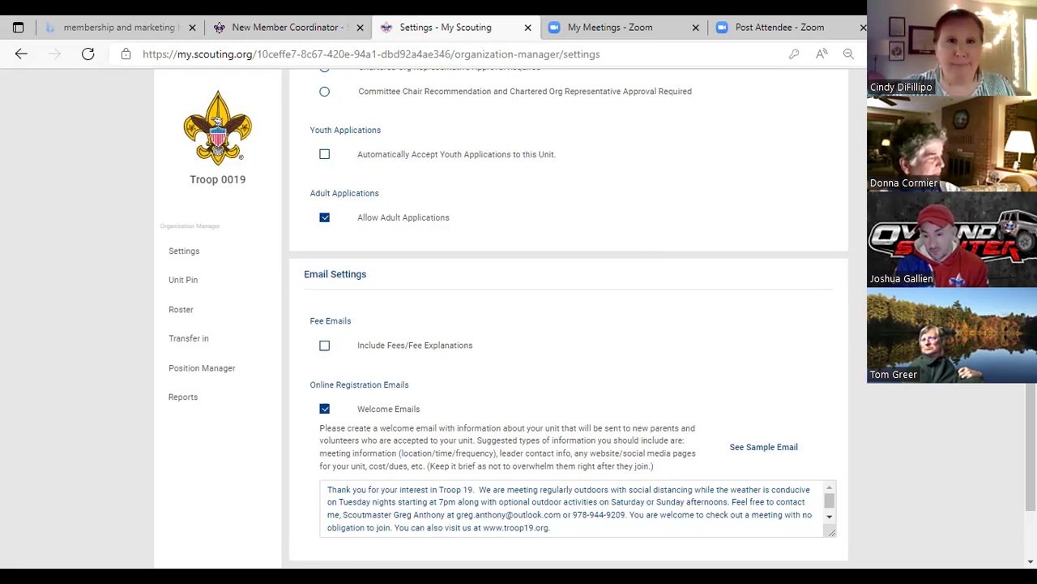
{"action": "scroll", "coordinate": [648, 250], "scroll_direction": "down", "scroll_amount": 1}
{"action": "scroll", "coordinate": [681, 227], "scroll_direction": "down", "scroll_amount": 1}
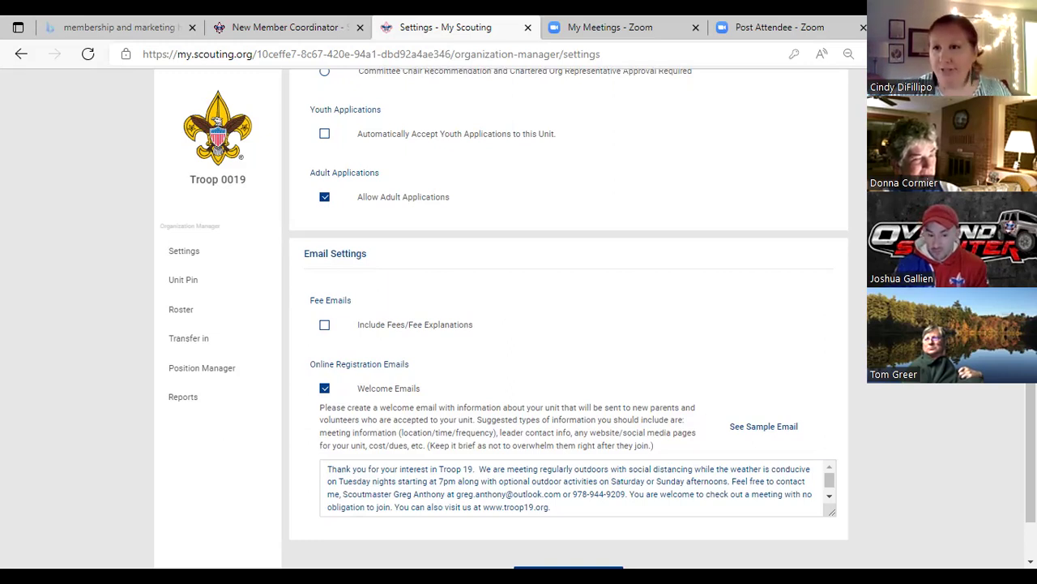
{"action": "scroll", "coordinate": [928, 336], "scroll_direction": "down", "scroll_amount": 1}
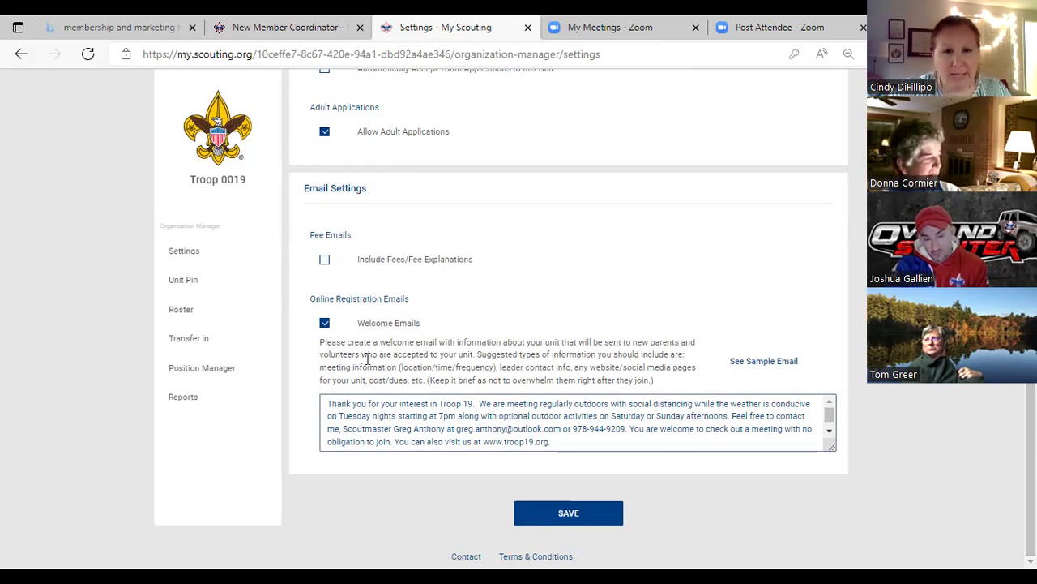
{"action": "left_click", "coordinate": [427, 407]}
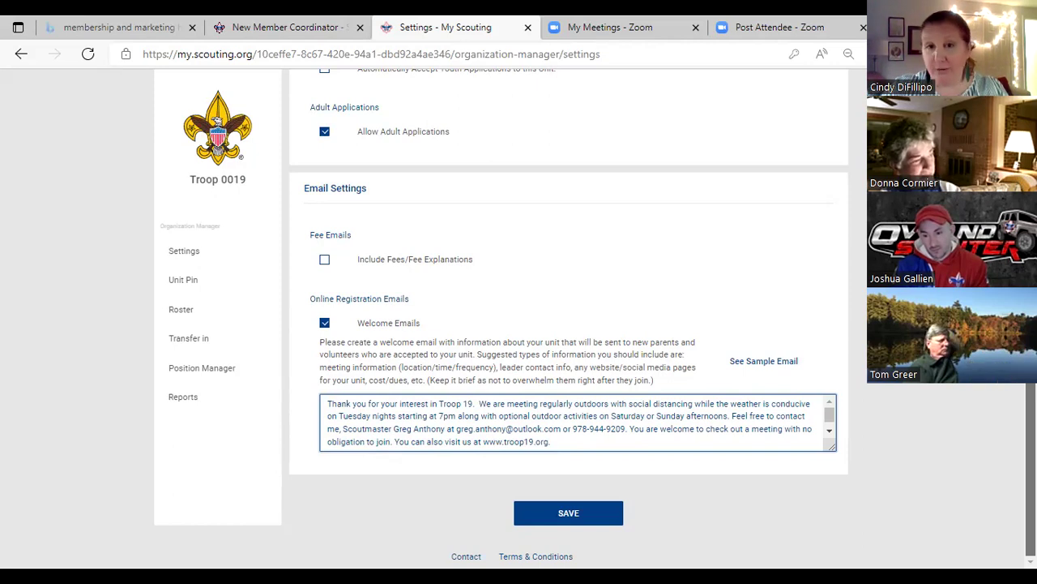
- Go back over the Settings page from the welcome message up to Key Three Information and the application approval options
{"action": "scroll", "coordinate": [567, 316], "scroll_direction": "up", "scroll_amount": 1}
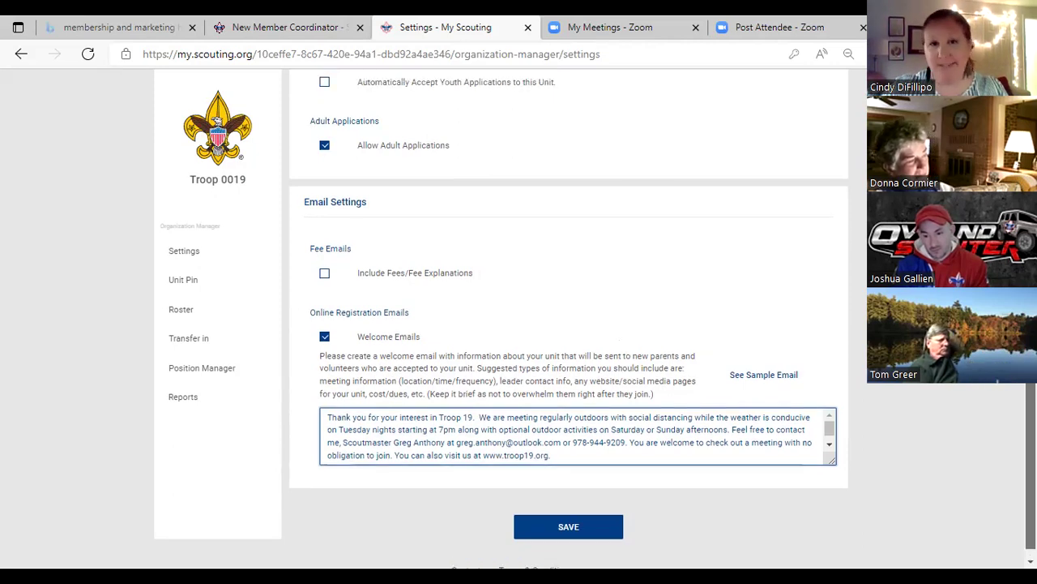
{"action": "scroll", "coordinate": [567, 316], "scroll_direction": "up", "scroll_amount": 1}
{"action": "scroll", "coordinate": [568, 316], "scroll_direction": "down", "scroll_amount": 1}
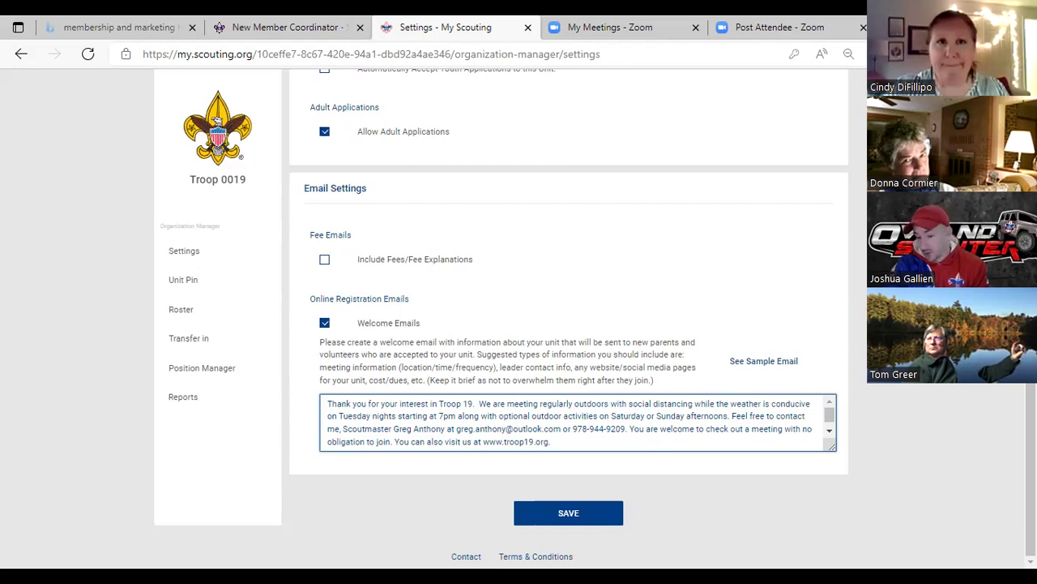
{"action": "scroll", "coordinate": [567, 324], "scroll_direction": "up", "scroll_amount": 3}
{"action": "scroll", "coordinate": [567, 324], "scroll_direction": "up", "scroll_amount": 1}
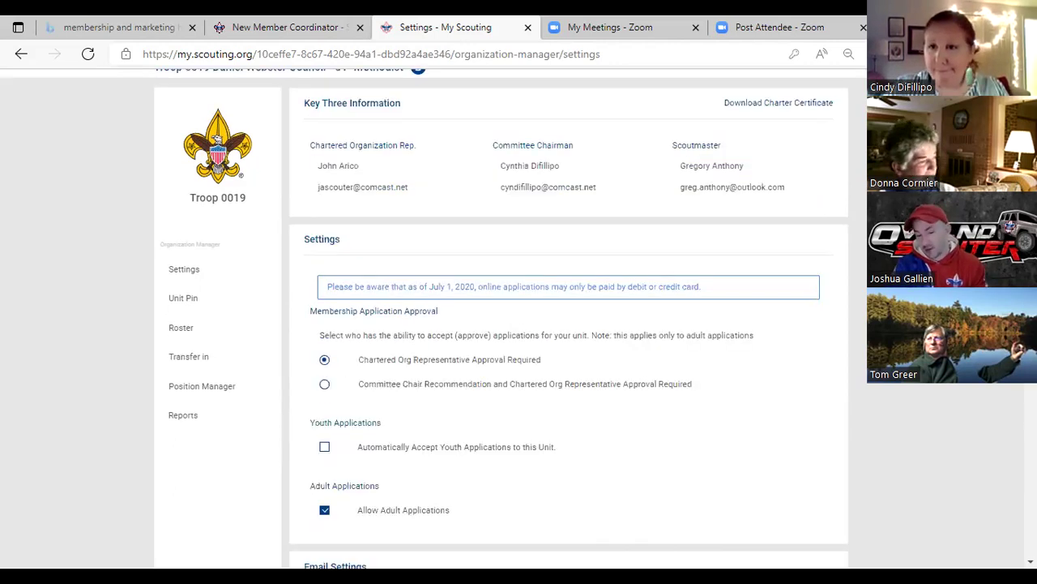
{"action": "scroll", "coordinate": [567, 324], "scroll_direction": "up", "scroll_amount": 1}
{"action": "scroll", "coordinate": [567, 325], "scroll_direction": "down", "scroll_amount": 3}
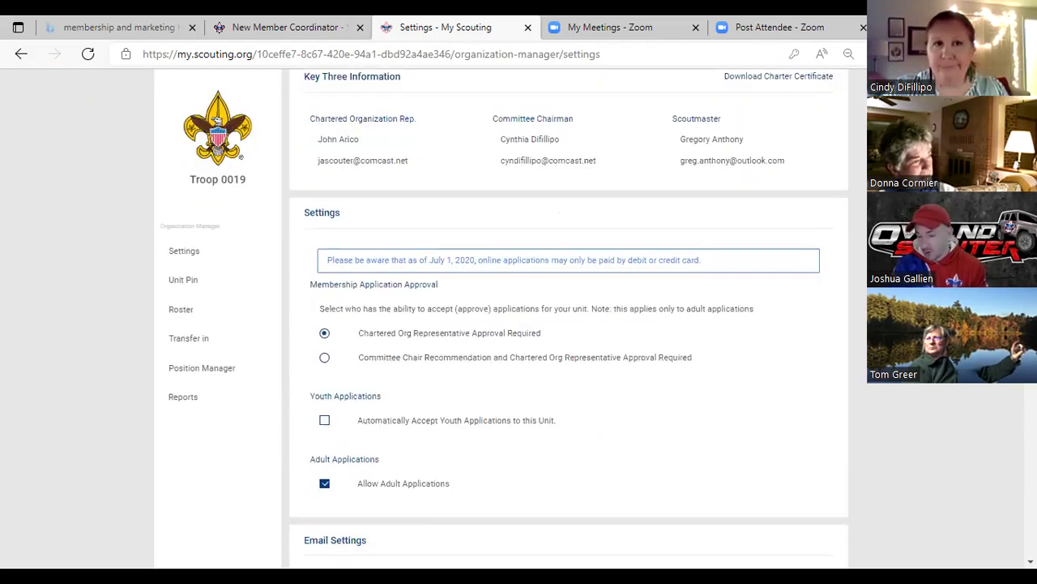
{"action": "scroll", "coordinate": [567, 324], "scroll_direction": "down", "scroll_amount": 2}
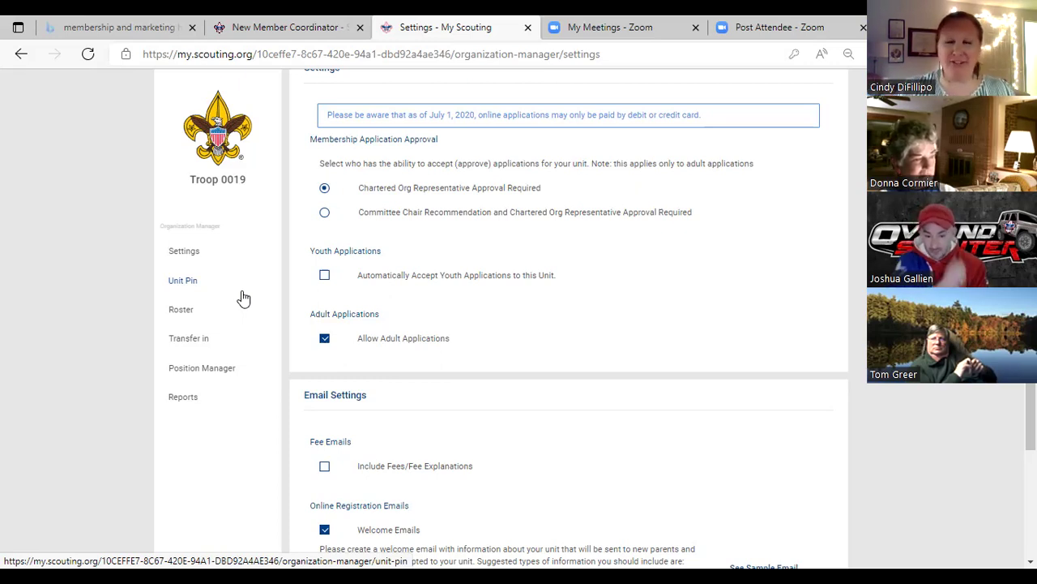
- Open the troop's Unit Pin page and review its pin mode, BeAScout and online application switches, contact information, preview and display fields
{"action": "left_click", "coordinate": [183, 280]}
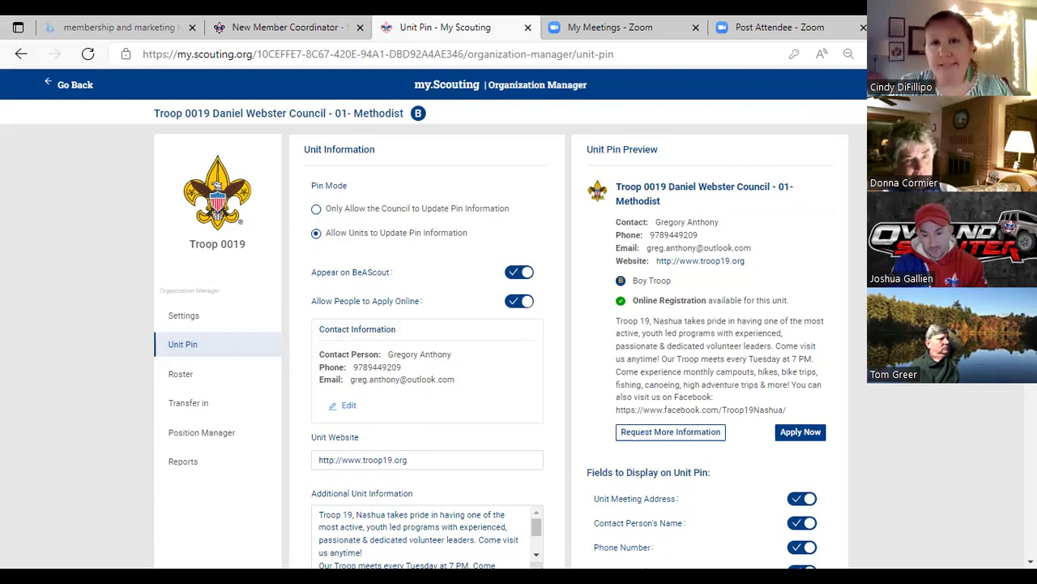
{"action": "scroll", "coordinate": [839, 355], "scroll_direction": "down", "scroll_amount": 1}
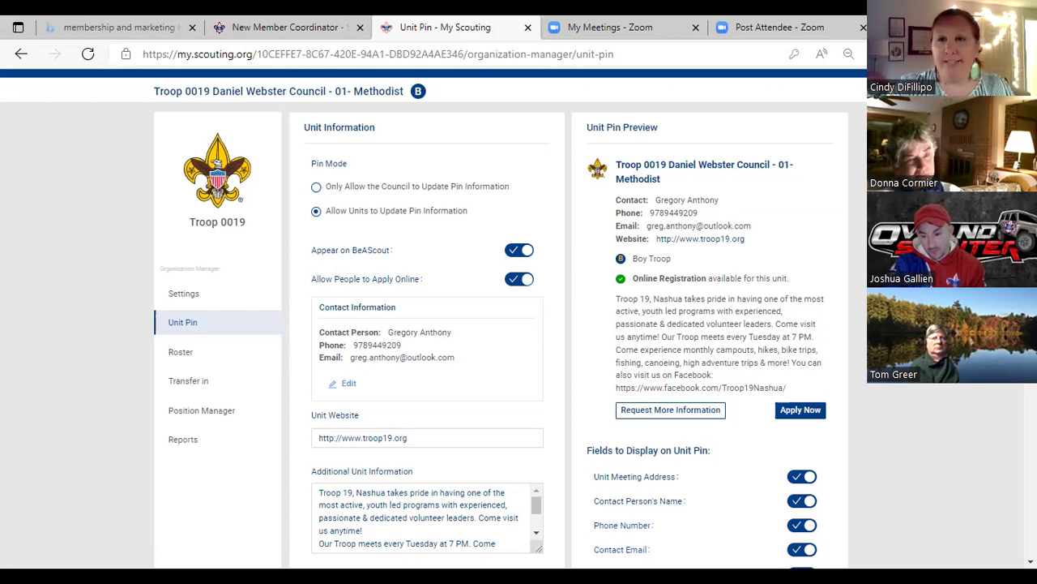
{"action": "scroll", "coordinate": [497, 318], "scroll_direction": "down", "scroll_amount": 1}
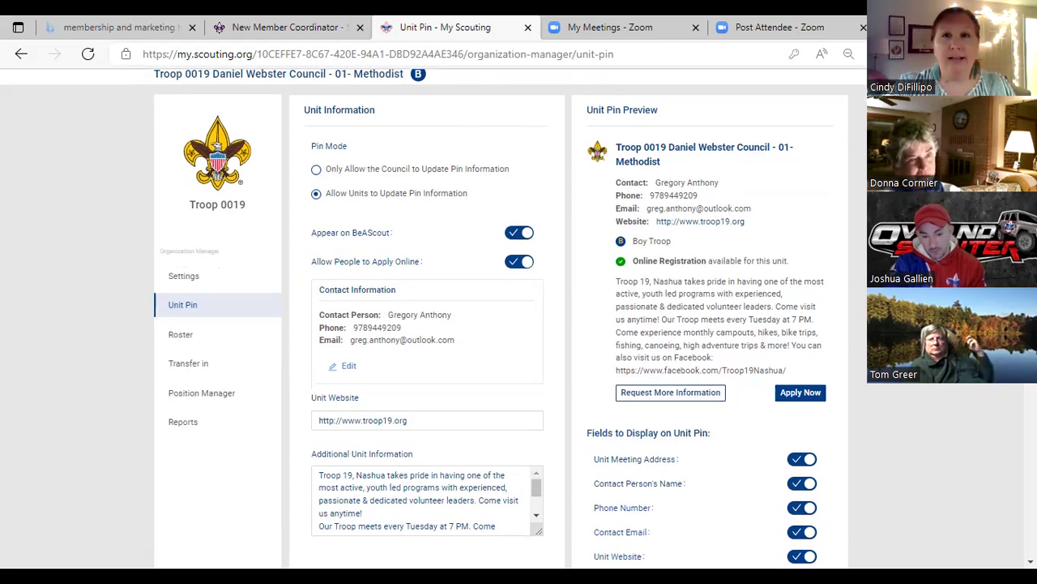
{"action": "scroll", "coordinate": [497, 316], "scroll_direction": "up", "scroll_amount": 1}
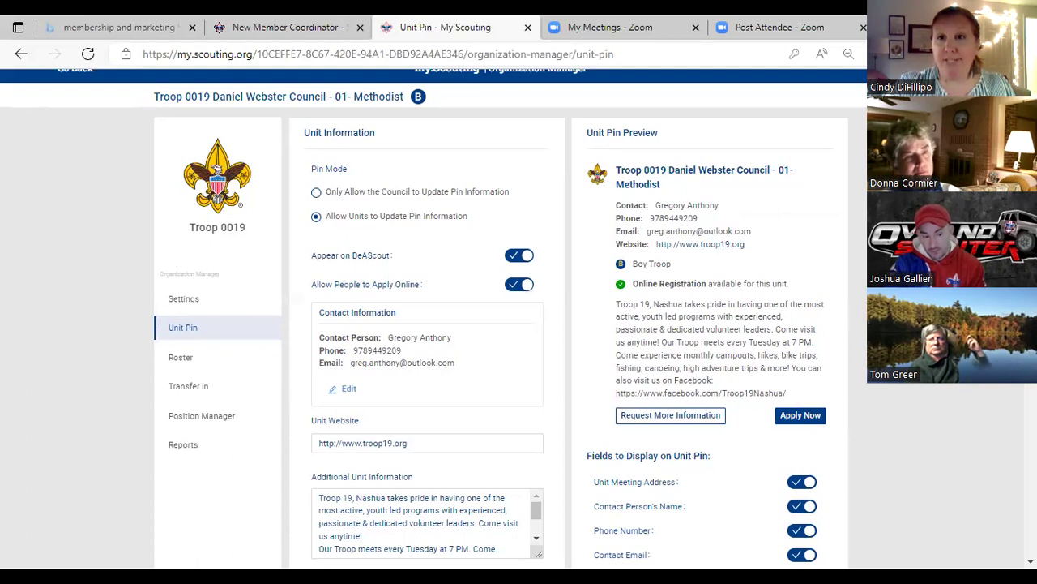
{"action": "scroll", "coordinate": [497, 318], "scroll_direction": "down", "scroll_amount": 1}
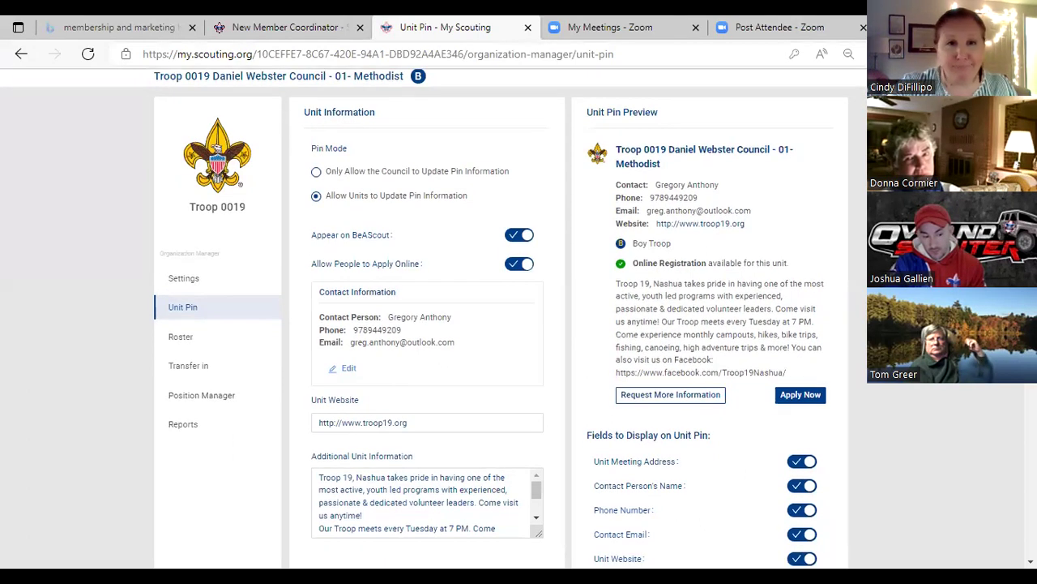
{"action": "scroll", "coordinate": [428, 317], "scroll_direction": "down", "scroll_amount": 2}
{"action": "scroll", "coordinate": [428, 318], "scroll_direction": "down", "scroll_amount": 1}
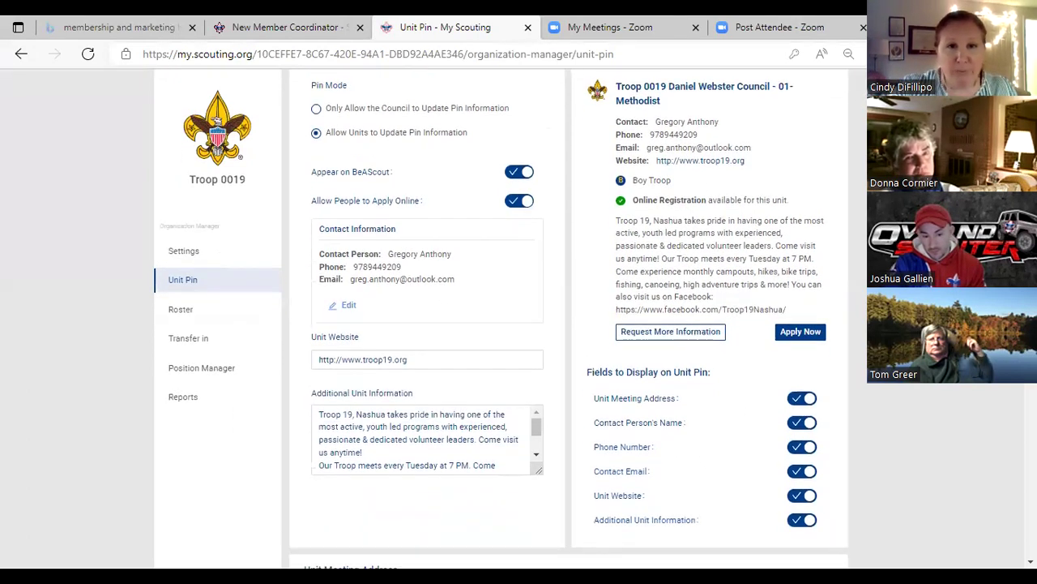
{"action": "scroll", "coordinate": [741, 318], "scroll_direction": "down", "scroll_amount": 2}
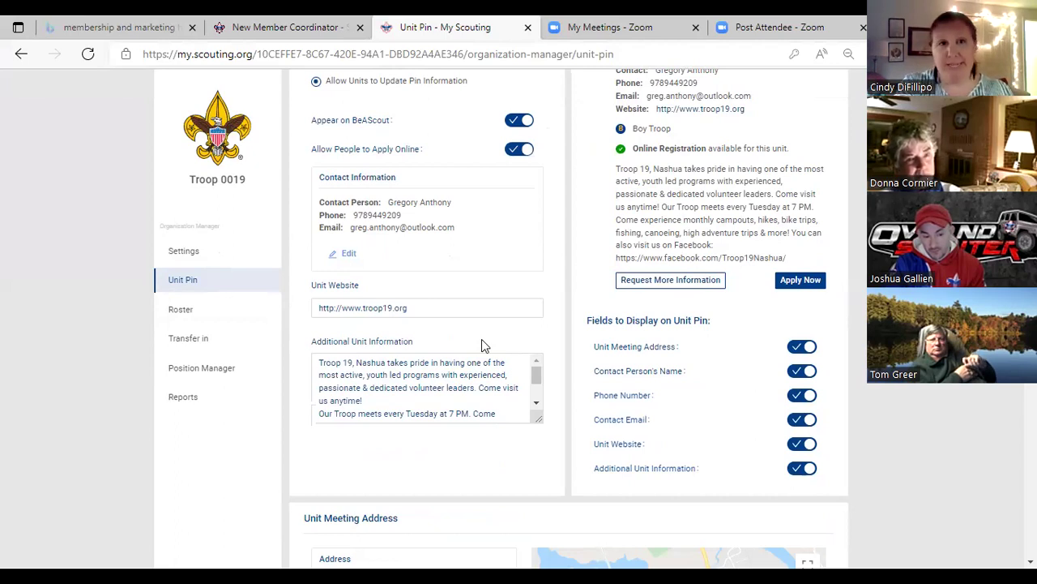
- Look through the Additional Unit Information text on the unit pin
{"action": "left_click", "coordinate": [539, 381]}
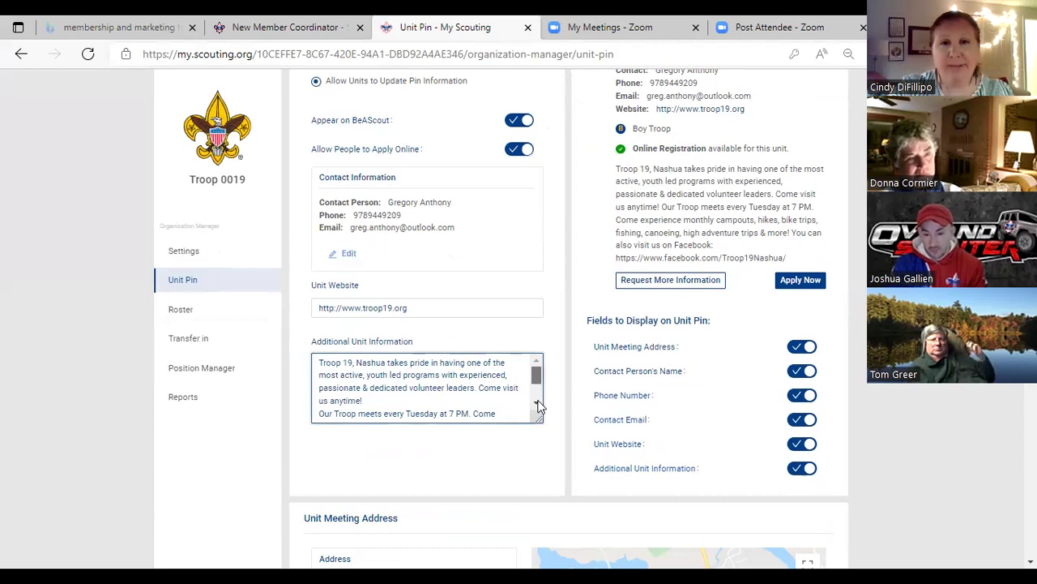
{"action": "left_click_drag", "start_coordinate": [539, 381], "coordinate": [539, 387]}
{"action": "scroll", "coordinate": [435, 377], "scroll_direction": "up", "scroll_amount": 1}
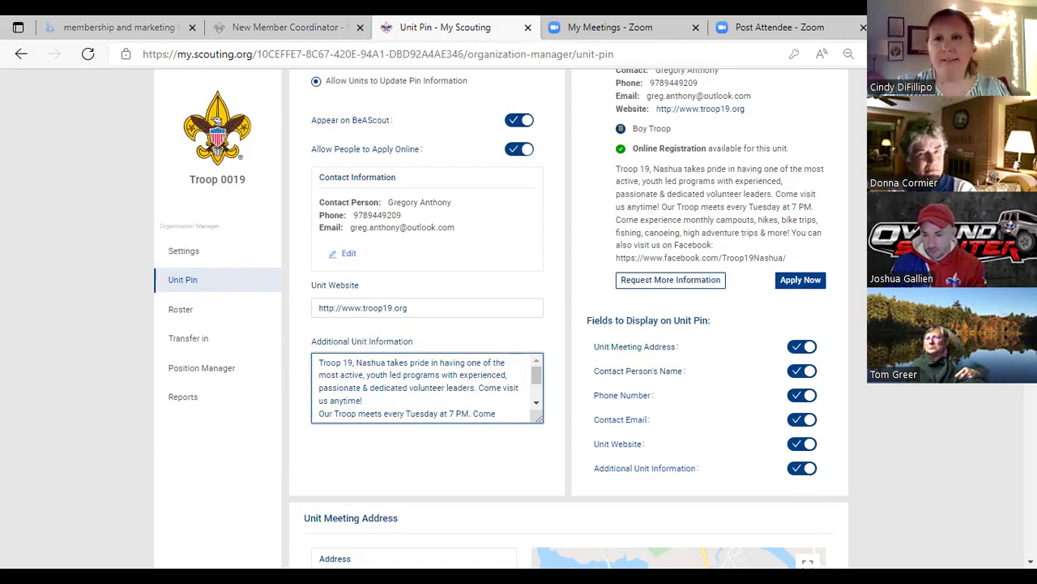
- Examine the Unit Meeting Address and its map, down to the end of the Unit Pin page
{"action": "scroll", "coordinate": [568, 324], "scroll_direction": "down", "scroll_amount": 2}
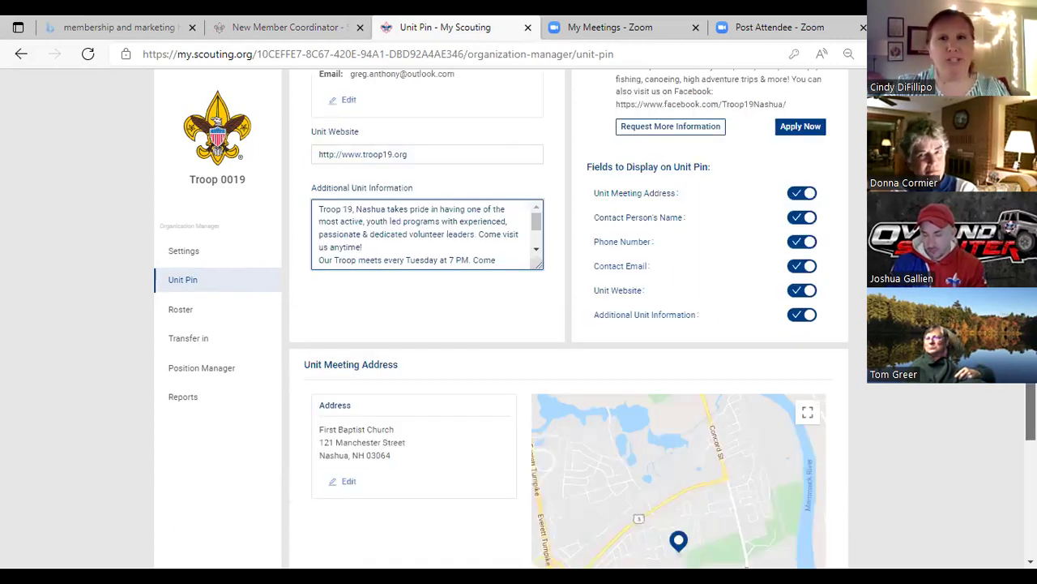
{"action": "scroll", "coordinate": [567, 324], "scroll_direction": "down", "scroll_amount": 1}
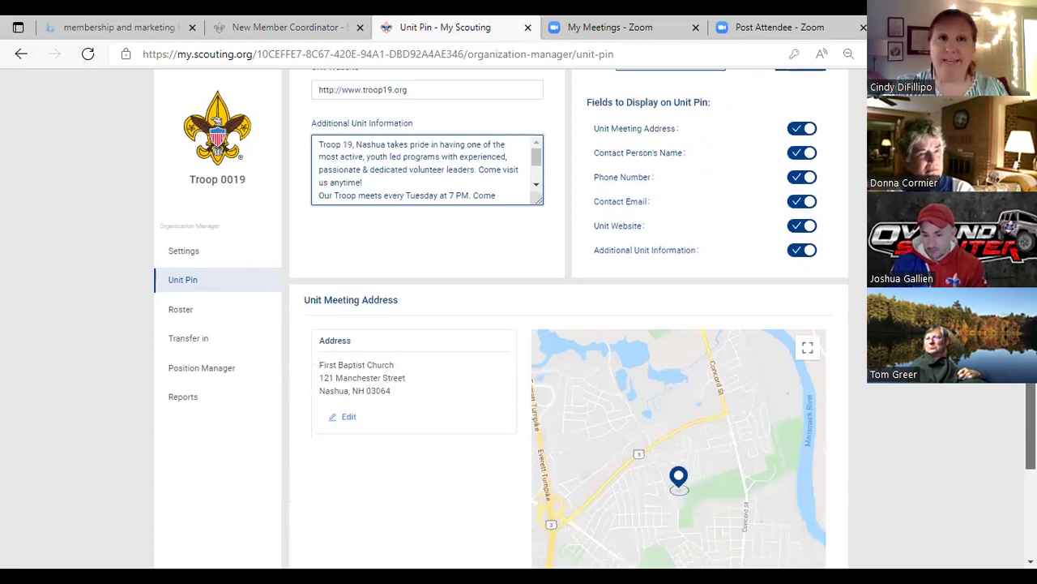
{"action": "scroll", "coordinate": [568, 324], "scroll_direction": "down", "scroll_amount": 1}
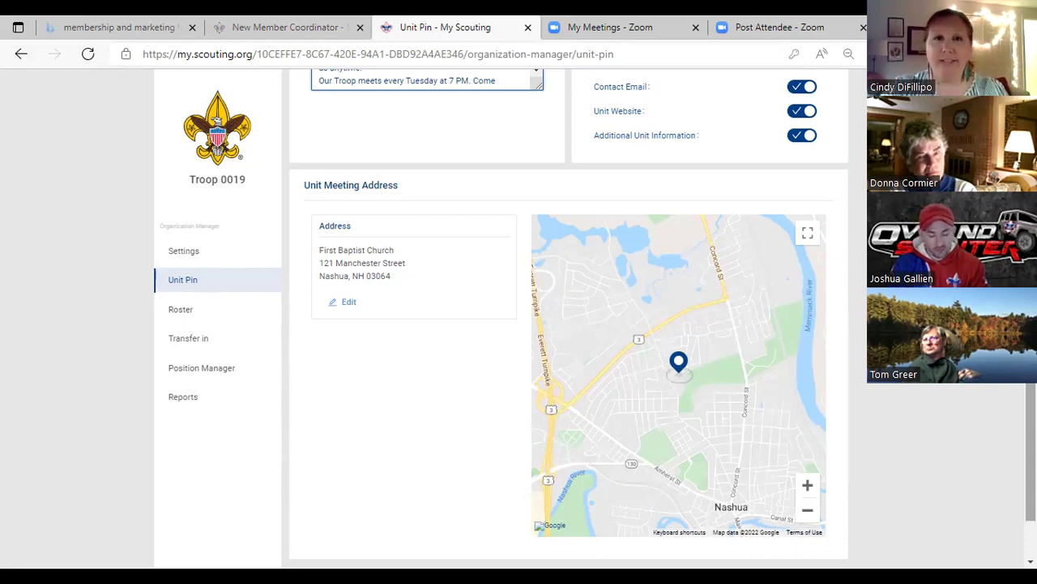
{"action": "scroll", "coordinate": [567, 316], "scroll_direction": "down", "scroll_amount": 1}
{"action": "scroll", "coordinate": [567, 316], "scroll_direction": "down", "scroll_amount": 1}
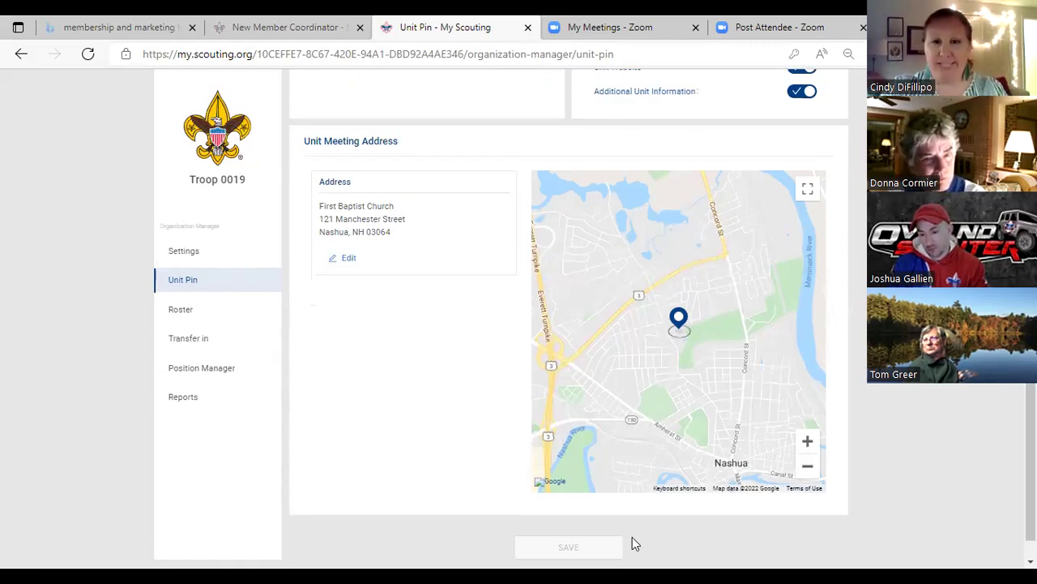
{"action": "scroll", "coordinate": [632, 539], "scroll_direction": "down", "scroll_amount": 1}
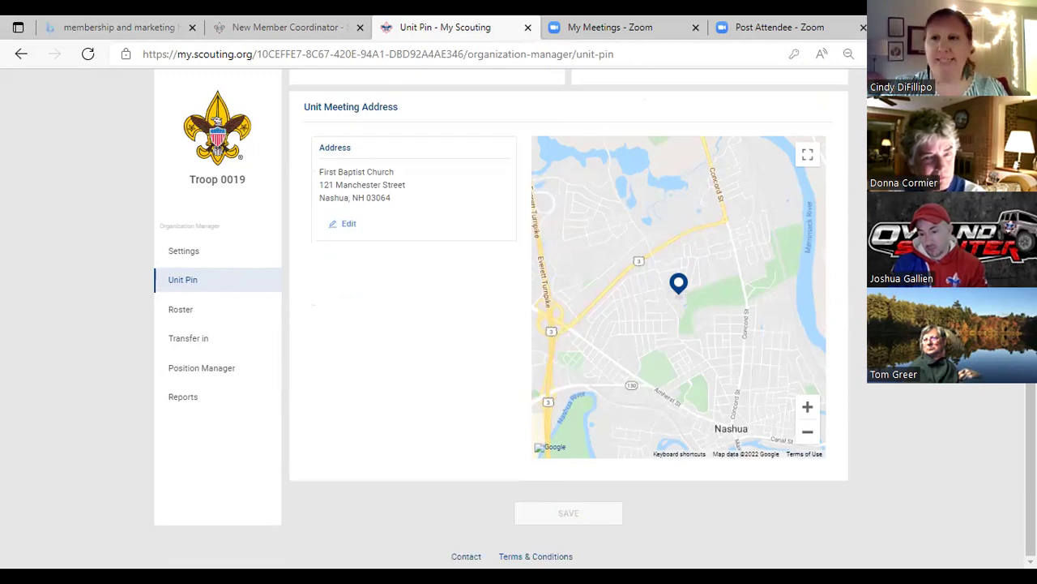
- Return to the start of the Unit Pin page and open the troop's Roster
{"action": "scroll", "coordinate": [567, 325], "scroll_direction": "up", "scroll_amount": 6}
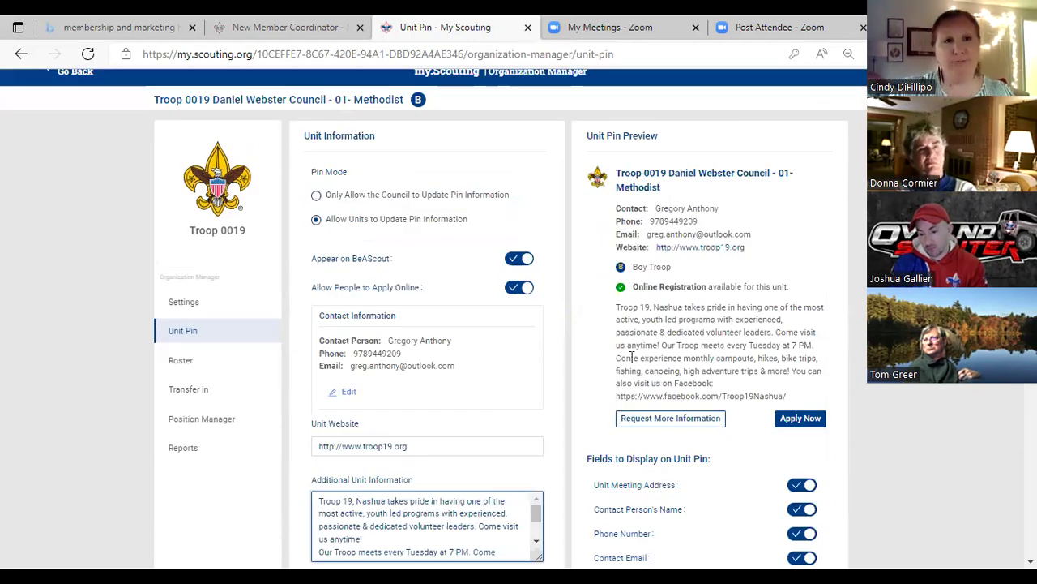
{"action": "left_click", "coordinate": [238, 368]}
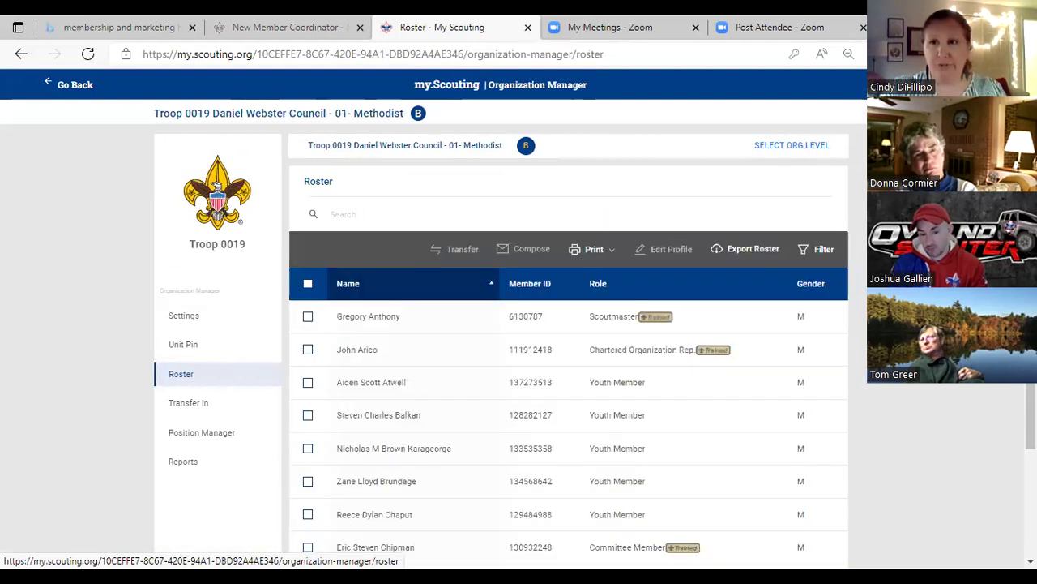
- Look through the troop's Roster and open the Transfer In page to review its youth search form
{"action": "scroll", "coordinate": [567, 365], "scroll_direction": "down", "scroll_amount": 1}
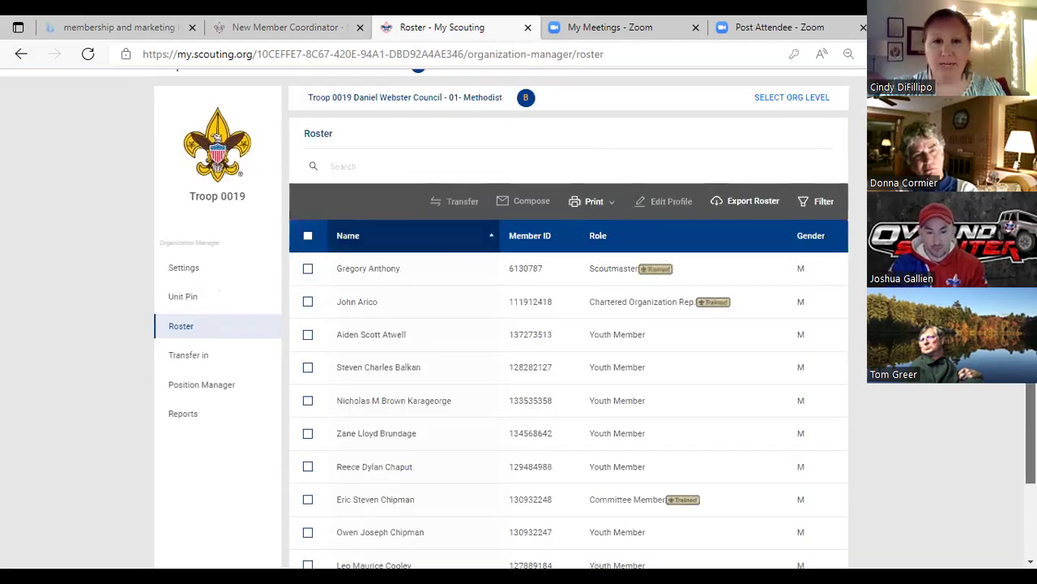
{"action": "scroll", "coordinate": [574, 360], "scroll_direction": "down", "scroll_amount": 2}
{"action": "scroll", "coordinate": [574, 360], "scroll_direction": "up", "scroll_amount": 2}
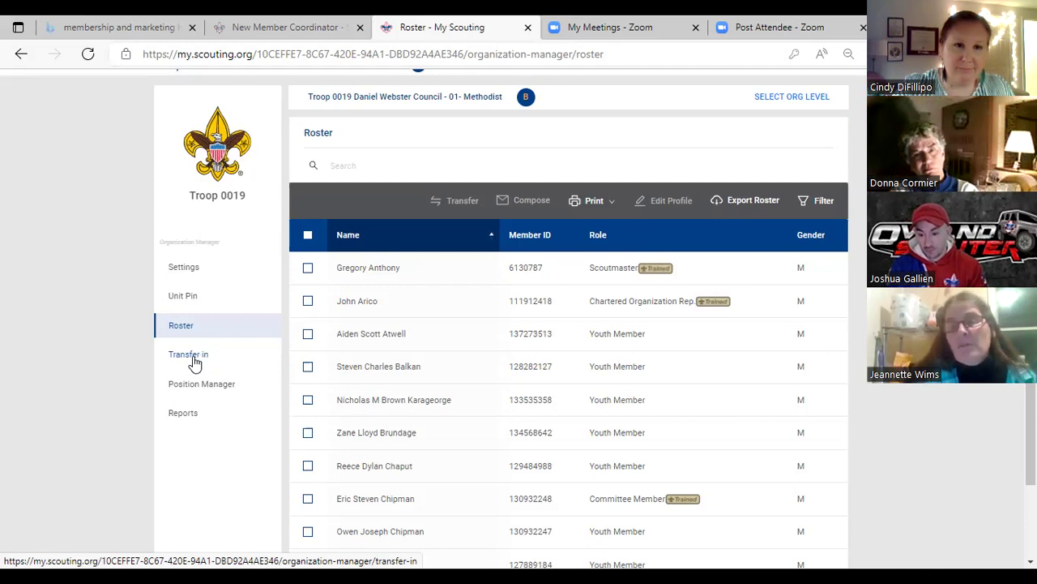
{"action": "left_click", "coordinate": [195, 356]}
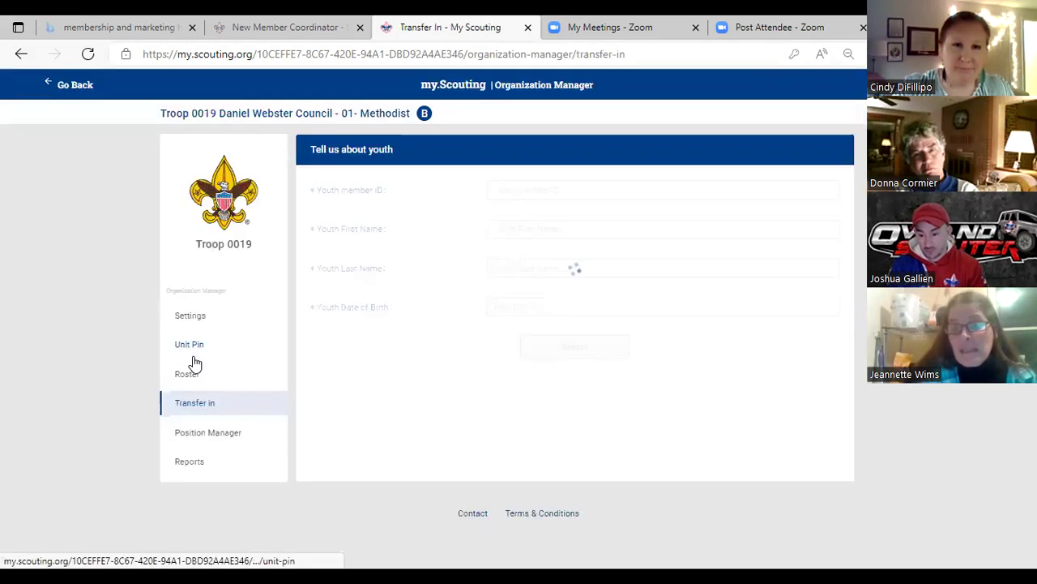
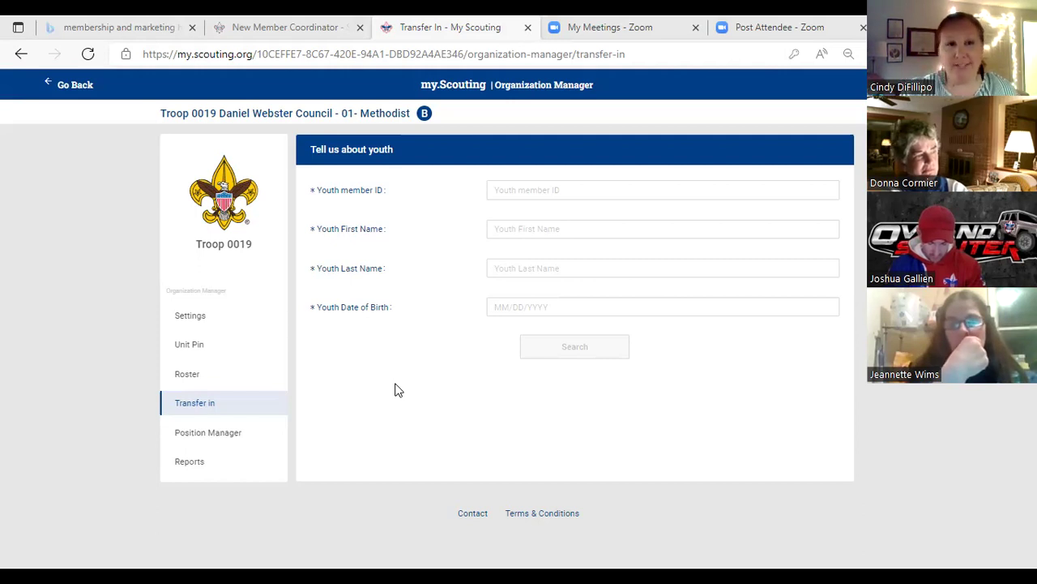
- Review Position Manager's registered positions and functional roles, browse the members assignable to Registration Inquiry, and close the selection without assigning anyone
{"action": "left_click", "coordinate": [230, 434]}
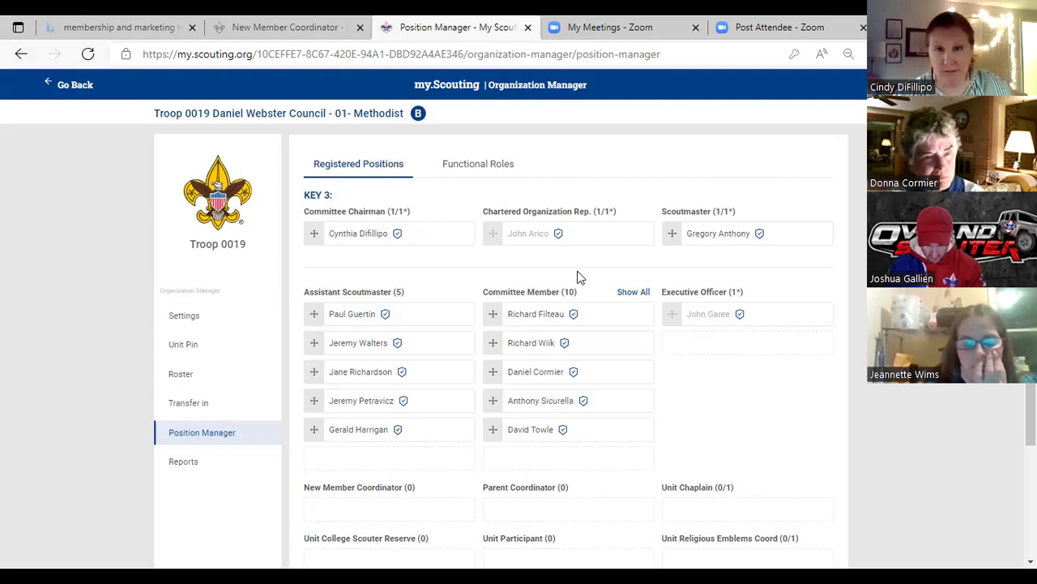
{"action": "left_click", "coordinate": [462, 167]}
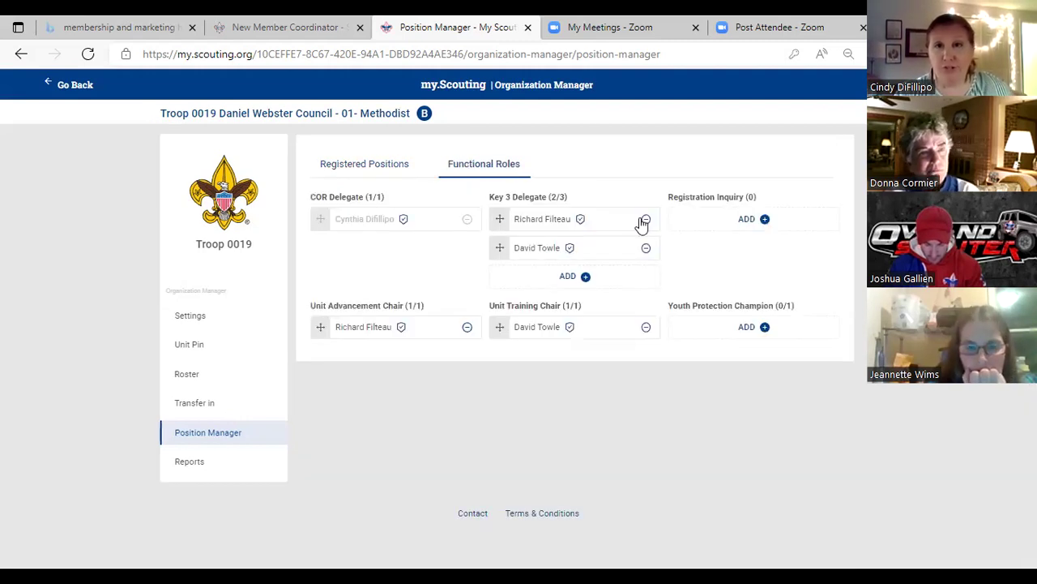
{"action": "left_click", "coordinate": [764, 220]}
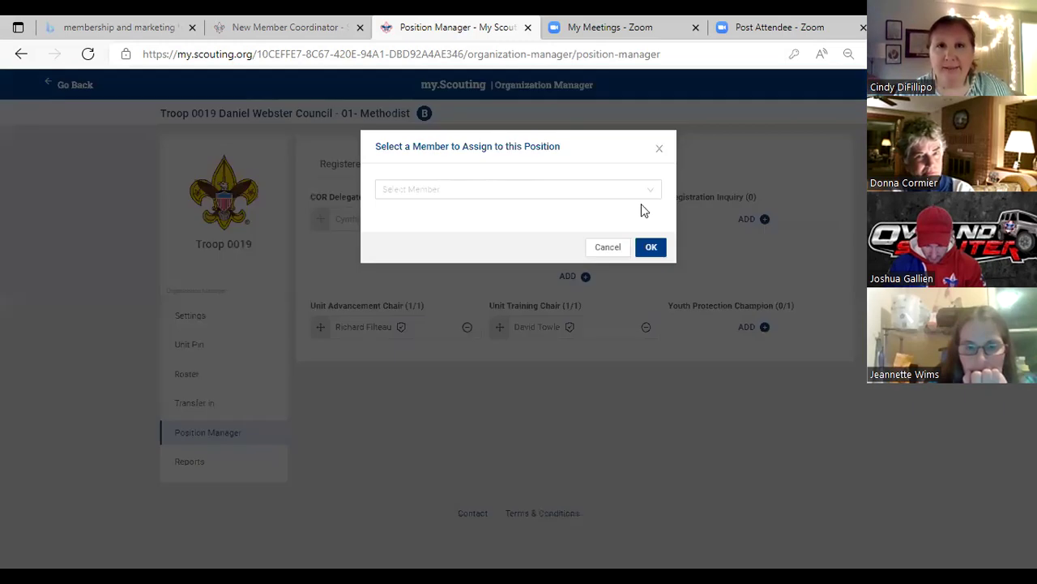
{"action": "left_click", "coordinate": [600, 189]}
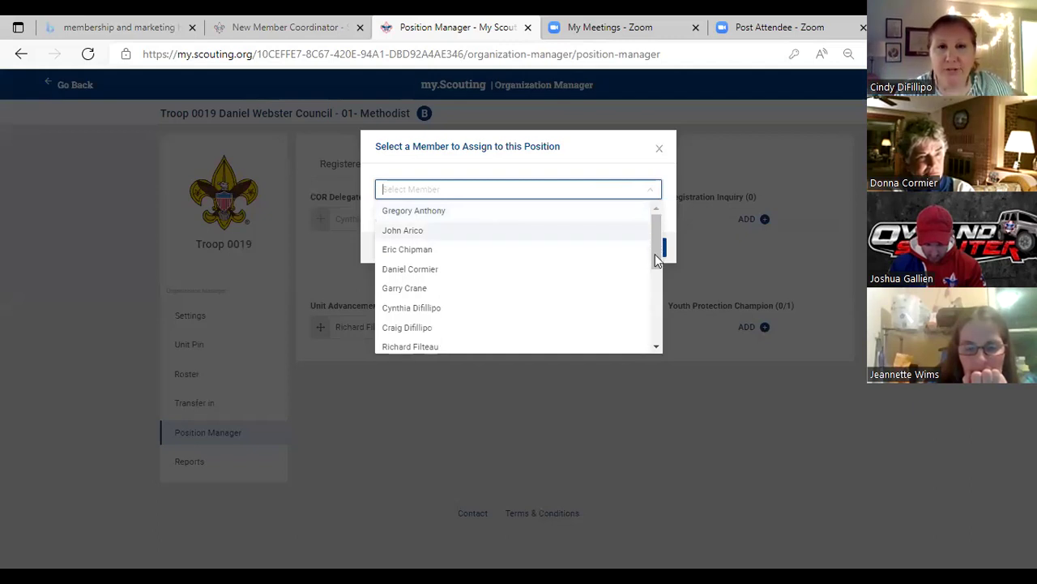
{"action": "scroll", "coordinate": [656, 264], "scroll_direction": "down", "scroll_amount": 1}
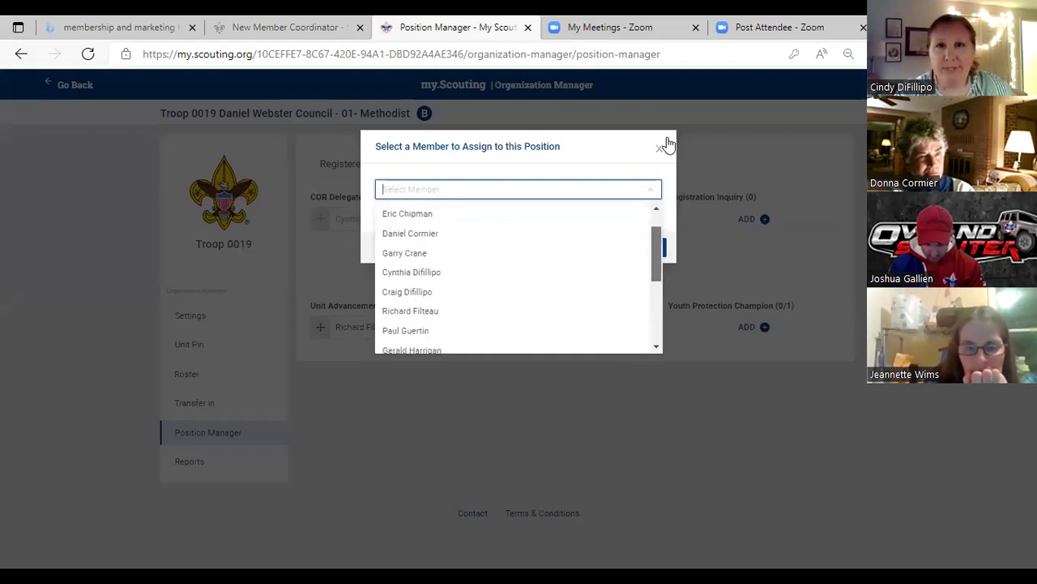
{"action": "scroll", "coordinate": [661, 151], "scroll_direction": "up", "scroll_amount": 1}
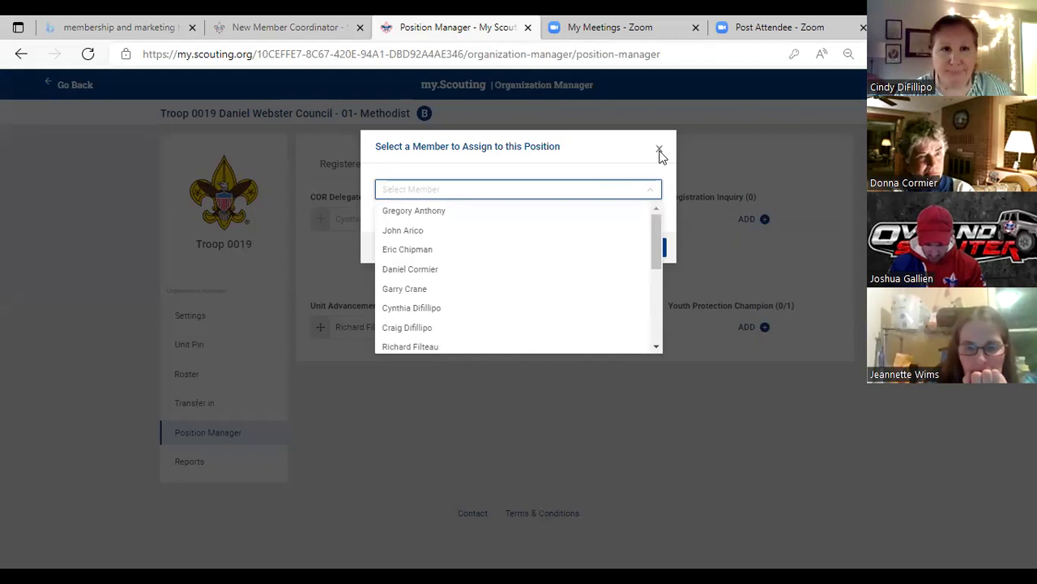
{"action": "left_click", "coordinate": [660, 151]}
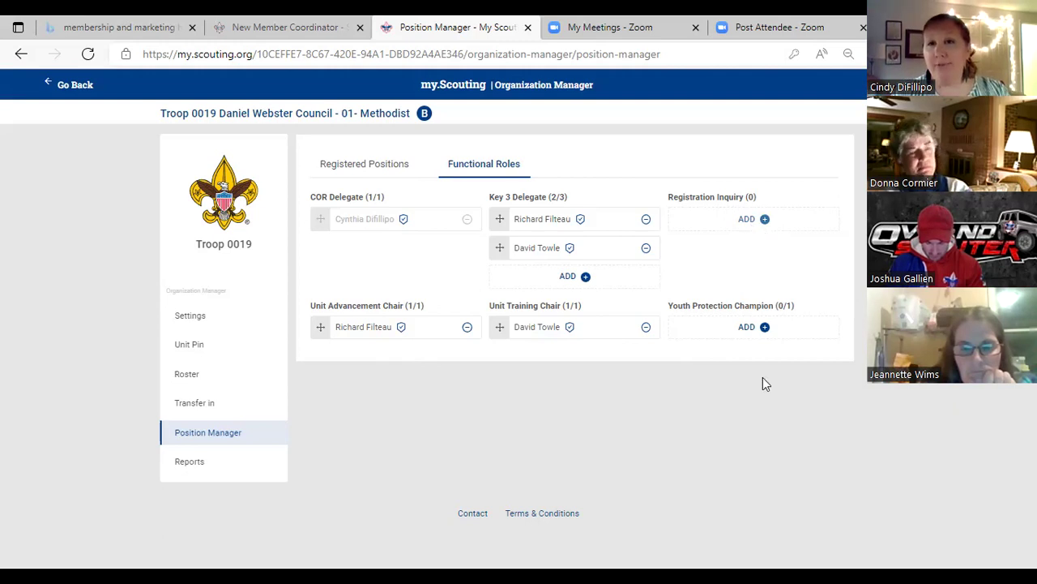
- Look through the available reports on the troop's Reports page, down to Unit Pin, and return to the Settings page
{"action": "left_click", "coordinate": [205, 468]}
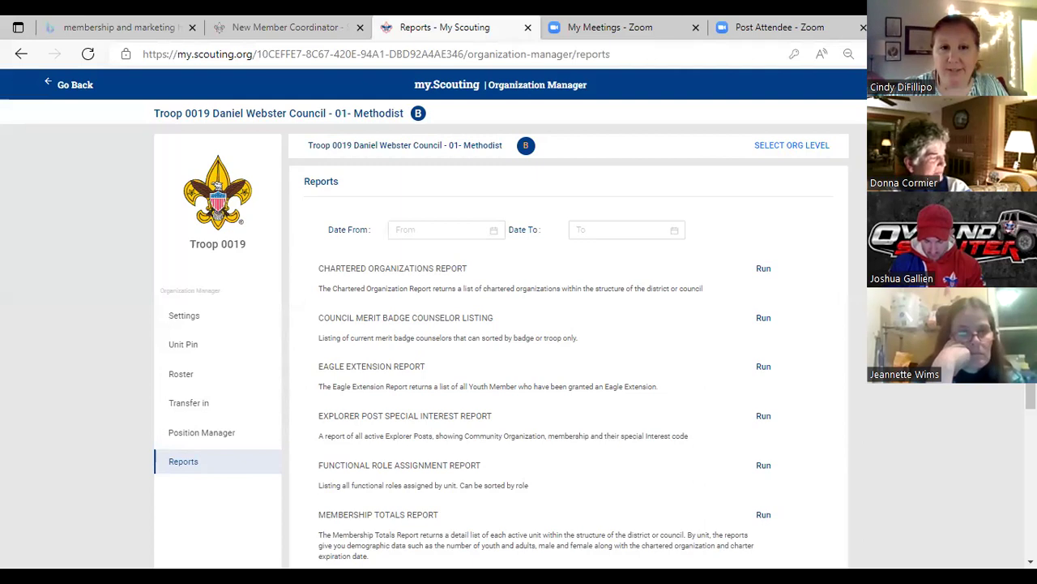
{"action": "scroll", "coordinate": [568, 364], "scroll_direction": "down", "scroll_amount": 1}
{"action": "scroll", "coordinate": [567, 324], "scroll_direction": "down", "scroll_amount": 1}
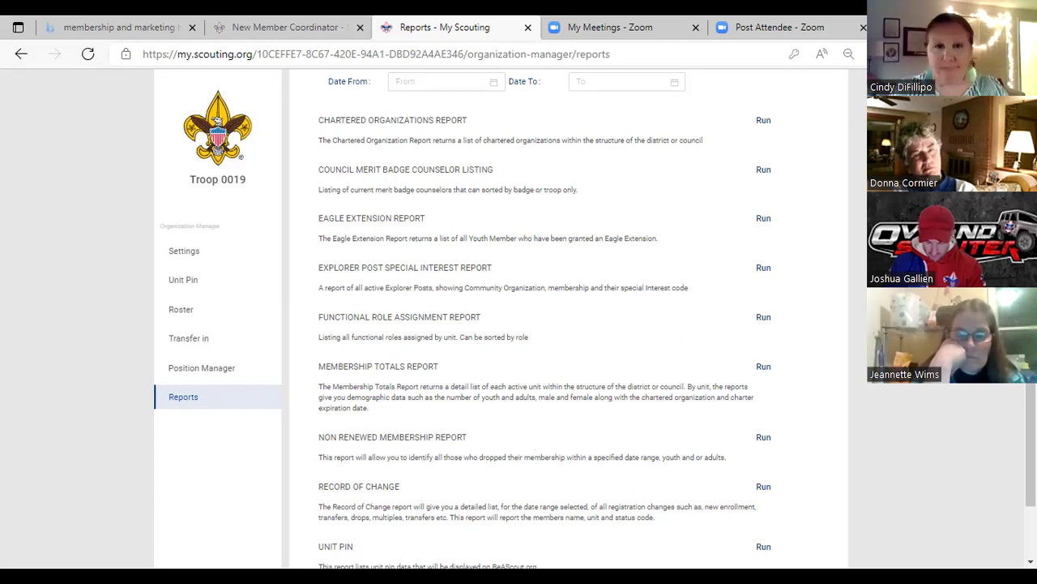
{"action": "scroll", "coordinate": [827, 362], "scroll_direction": "down", "scroll_amount": 2}
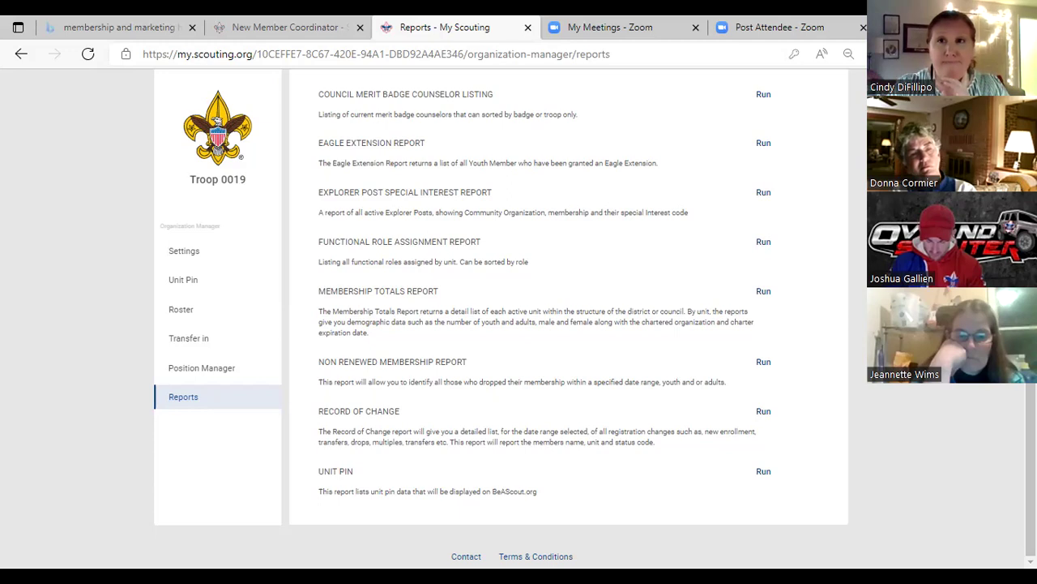
{"action": "scroll", "coordinate": [568, 324], "scroll_direction": "up", "scroll_amount": 1}
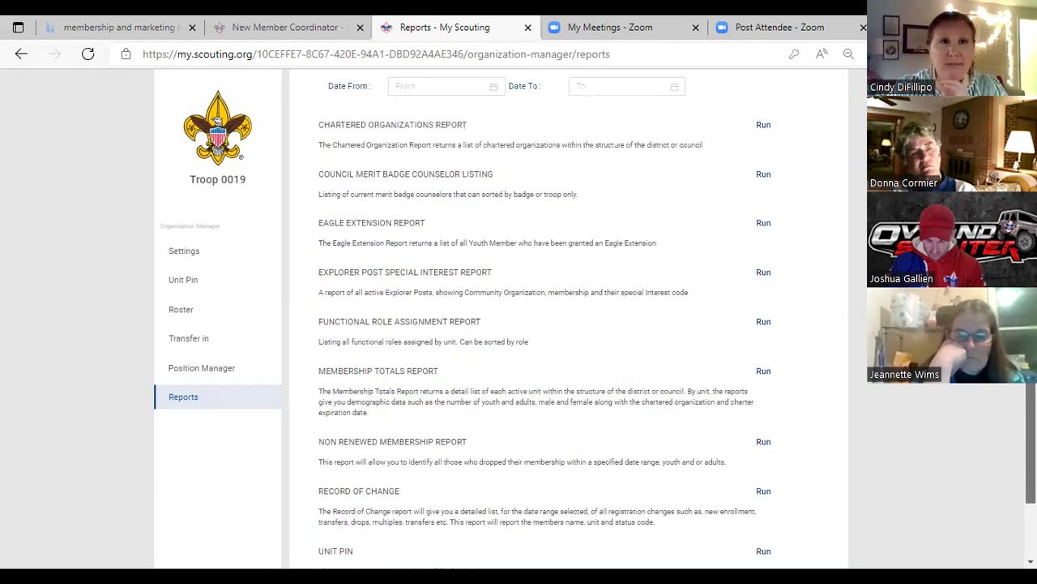
{"action": "scroll", "coordinate": [99, 322], "scroll_direction": "up", "scroll_amount": 2}
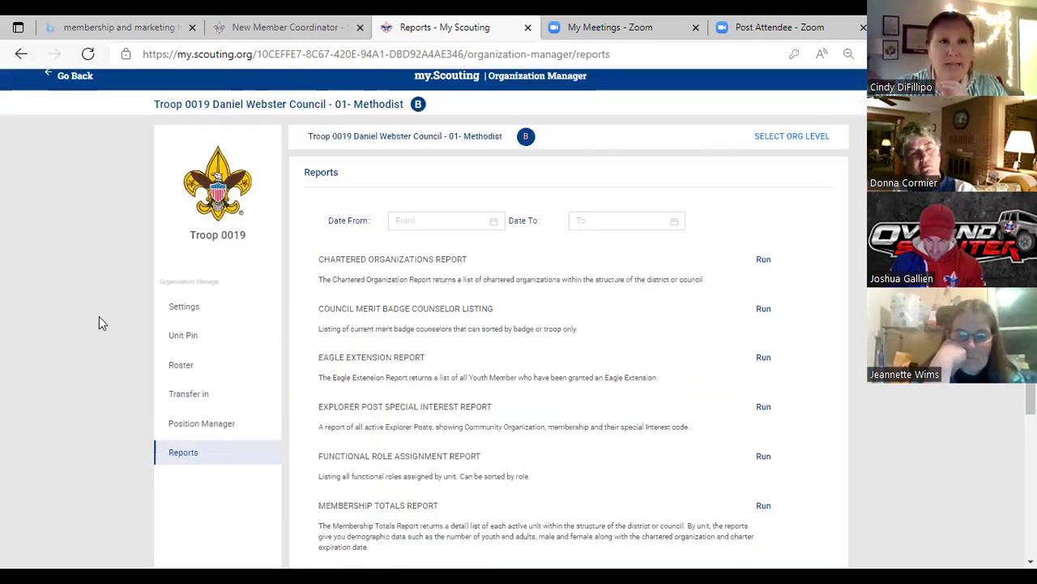
{"action": "left_click", "coordinate": [205, 308]}
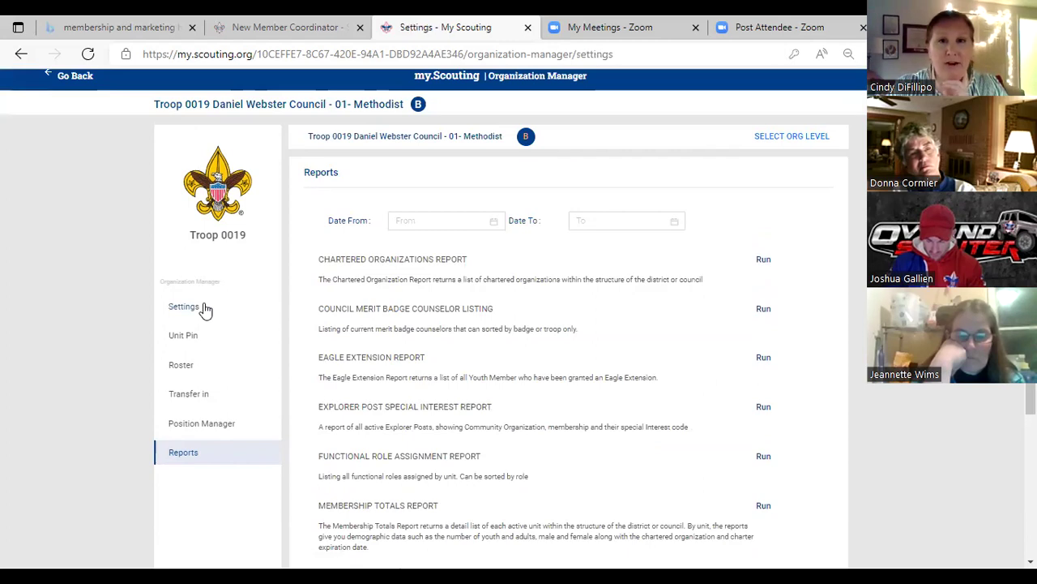